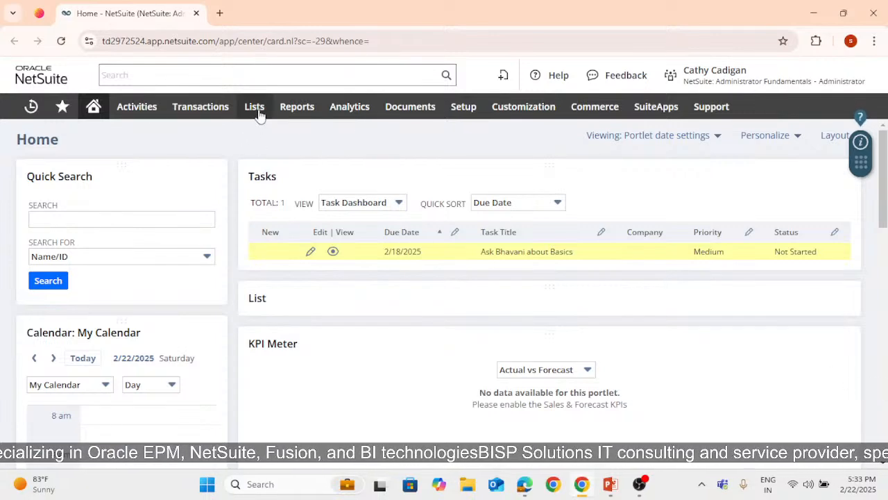
# - Open the list of supply chain bills of materials
pyautogui.moveTo(259, 113)
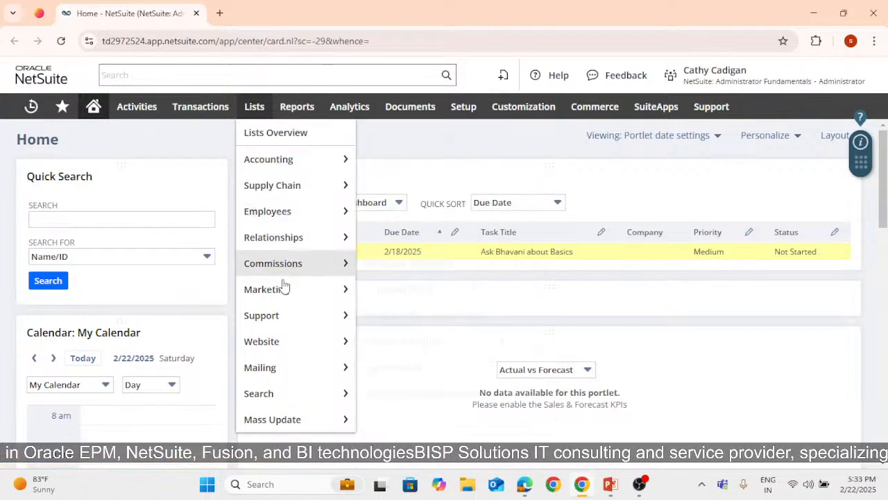
pyautogui.moveTo(293, 415)
pyautogui.moveTo(313, 178)
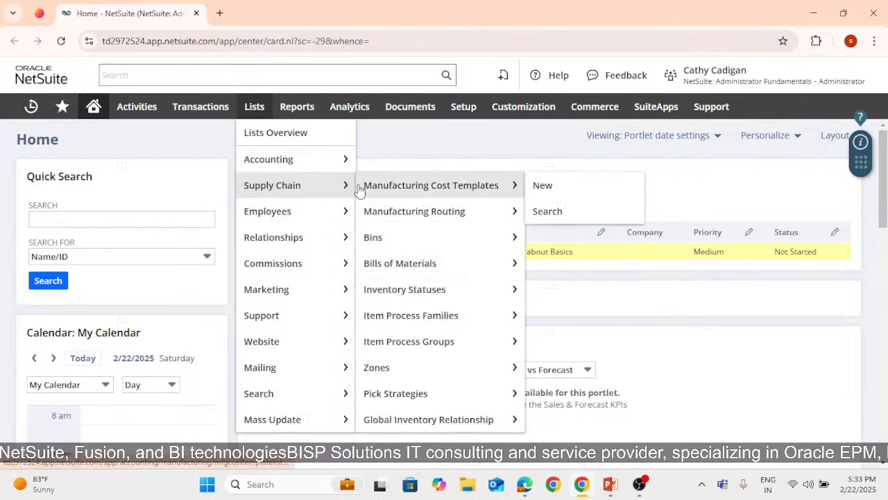
pyautogui.click(374, 270)
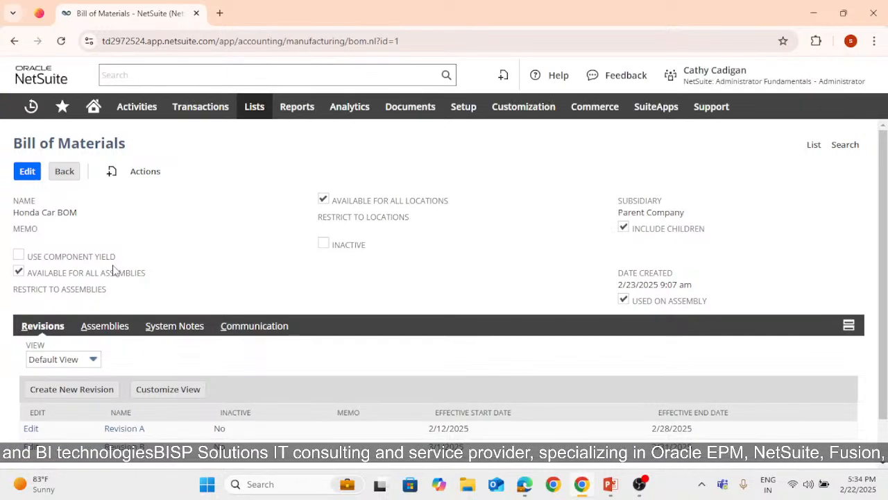
# - Review the Honda Car BOM's settings and the effective dates of its revisions, and return to the bills of materials list
pyautogui.scroll(-1, 156, 262)
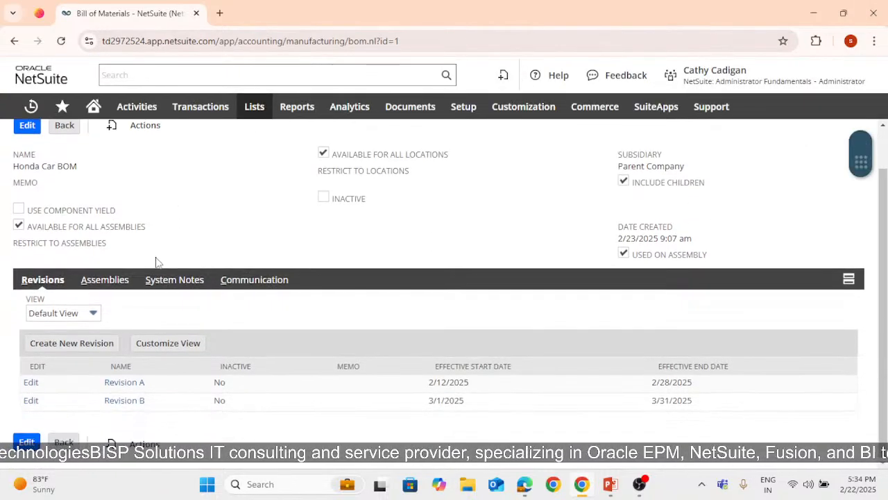
pyautogui.scroll(1, 156, 262)
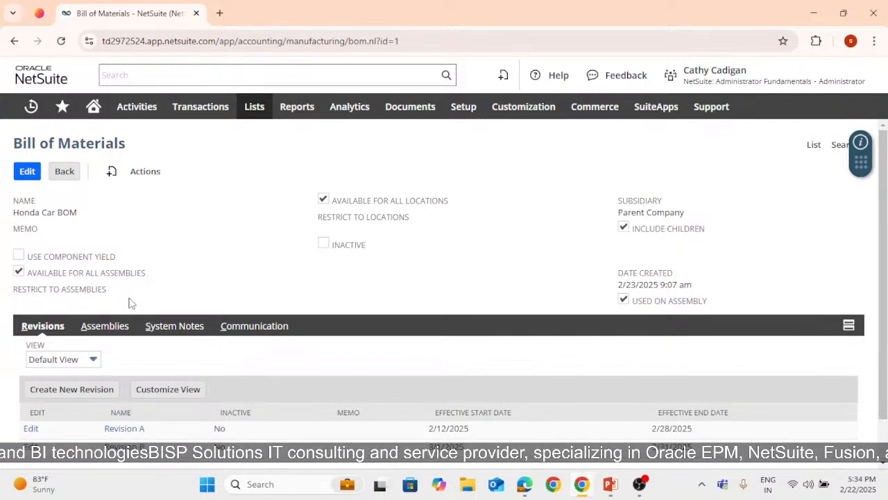
pyautogui.scroll(-1, 128, 302)
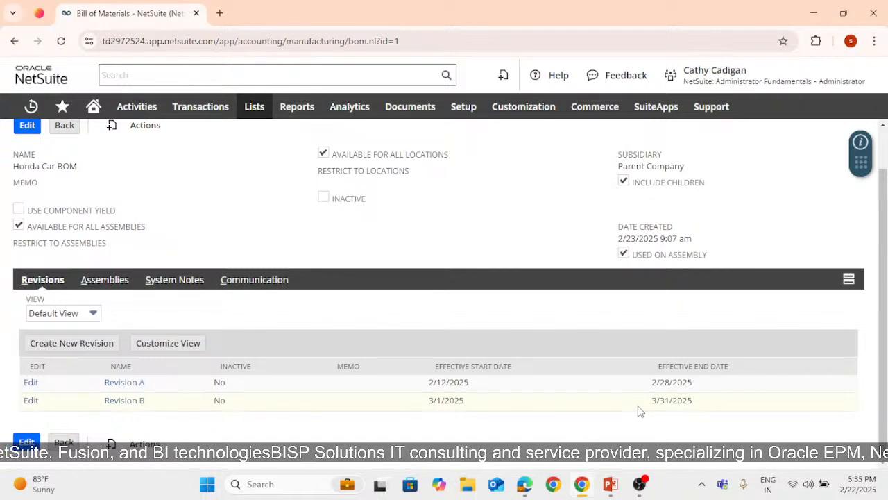
pyautogui.scroll(1, 389, 354)
pyautogui.scroll(-1, 222, 333)
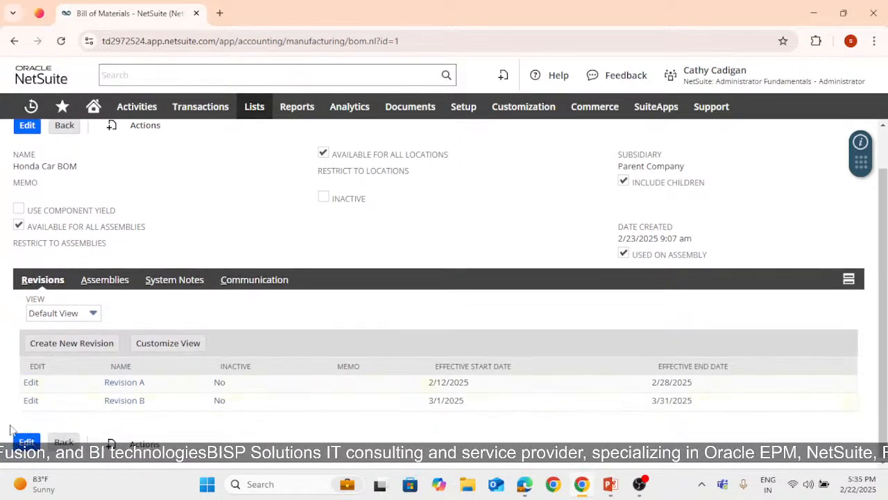
pyautogui.click(61, 441)
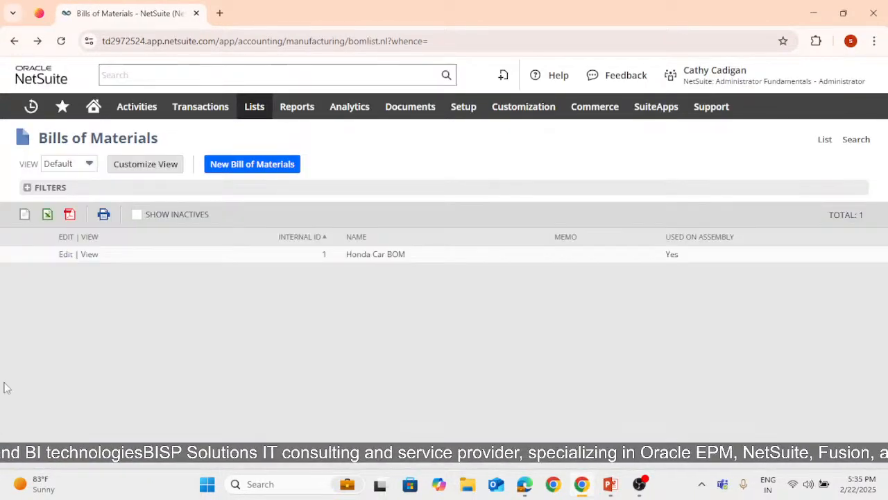
# - Start a new bill of materials, make it unavailable for all locations, and examine the selectable locations and subsidiaries
pyautogui.click(223, 167)
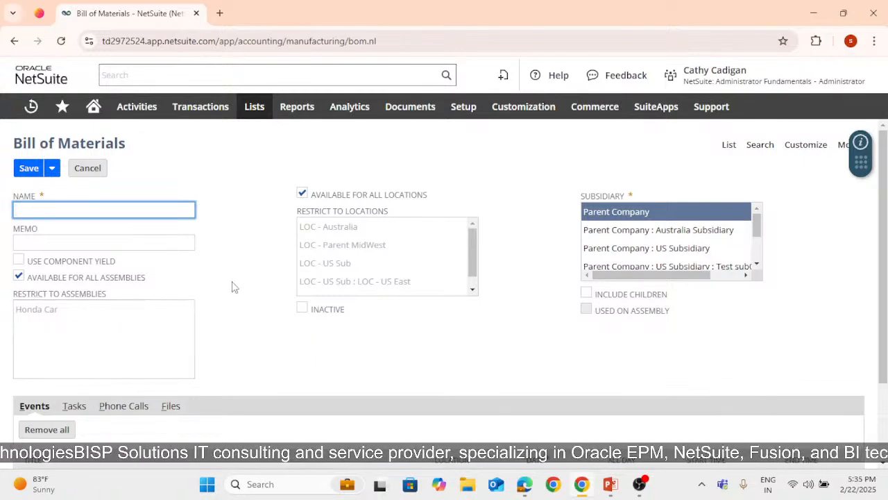
pyautogui.click(302, 194)
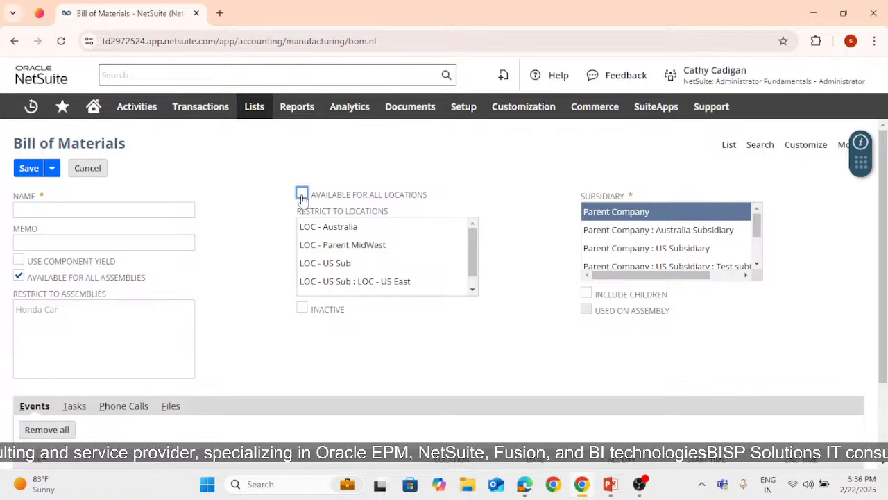
pyautogui.scroll(-1, 360, 266)
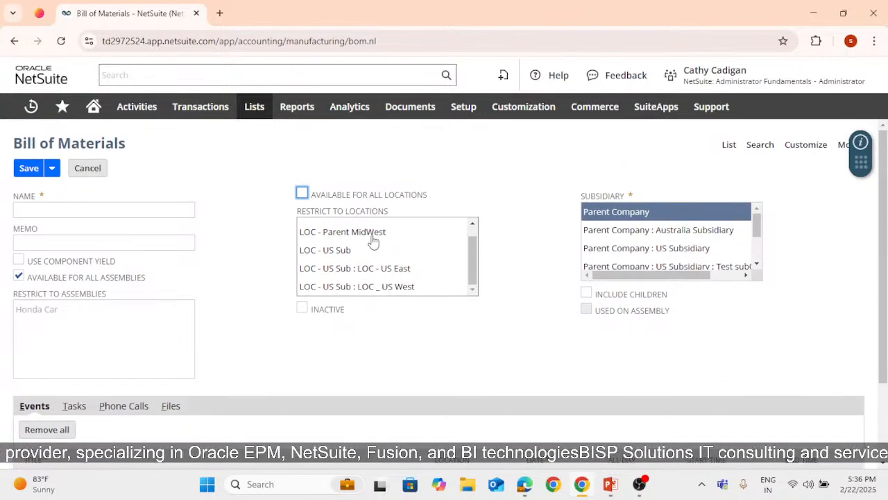
pyautogui.scroll(1, 372, 236)
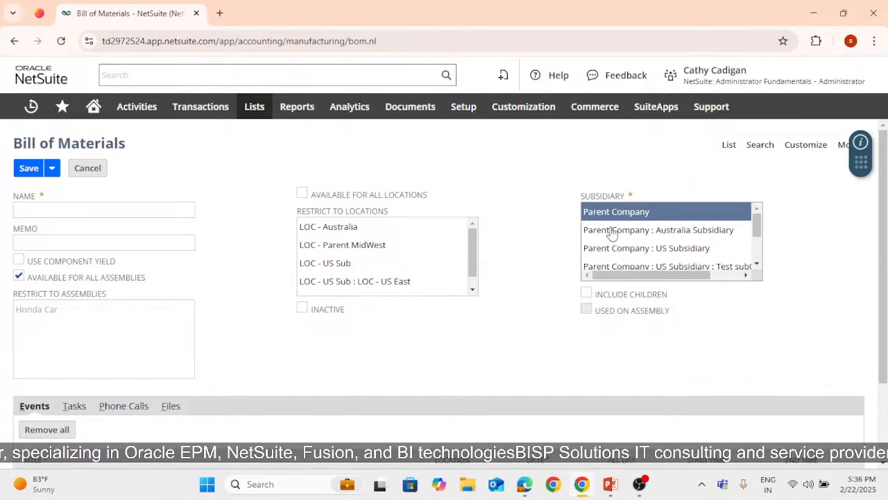
pyautogui.scroll(-2, 613, 236)
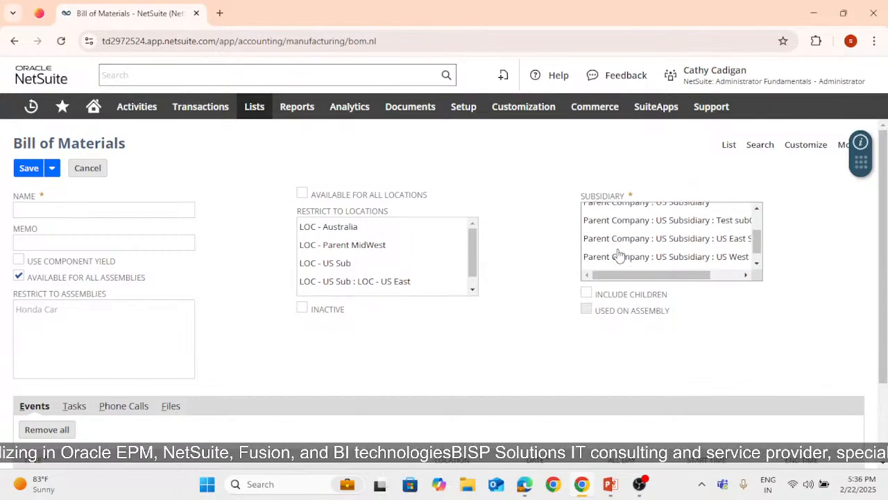
pyautogui.scroll(2, 620, 255)
pyautogui.scroll(-1, 375, 291)
pyautogui.scroll(-2, 208, 333)
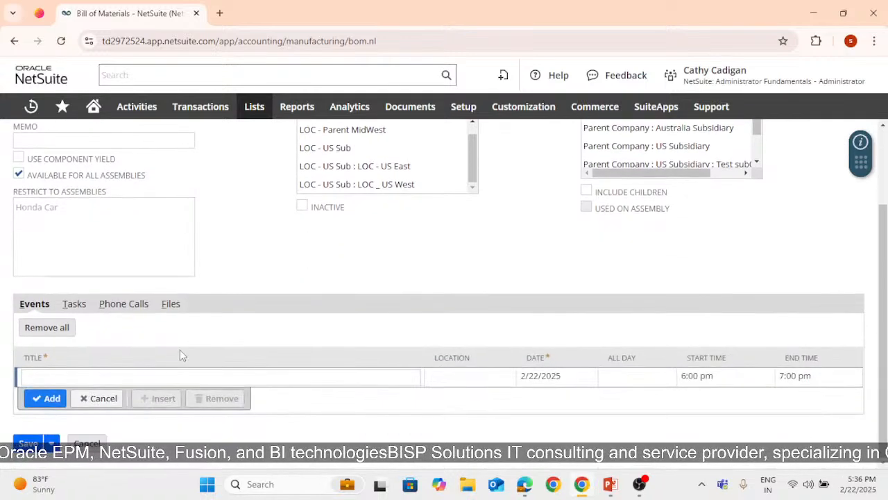
# - Examine the task entry and its priority options on the new bill of materials, and cancel the record without saving
pyautogui.click(70, 309)
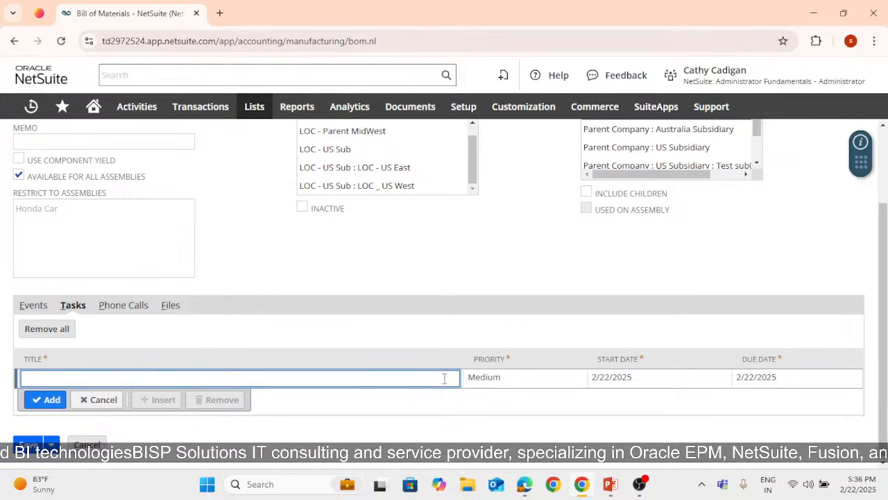
pyautogui.click(508, 386)
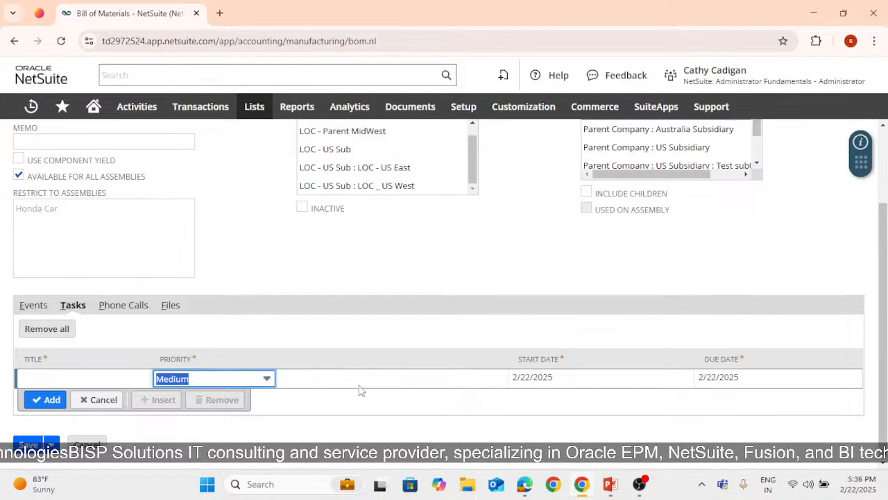
pyautogui.click(267, 380)
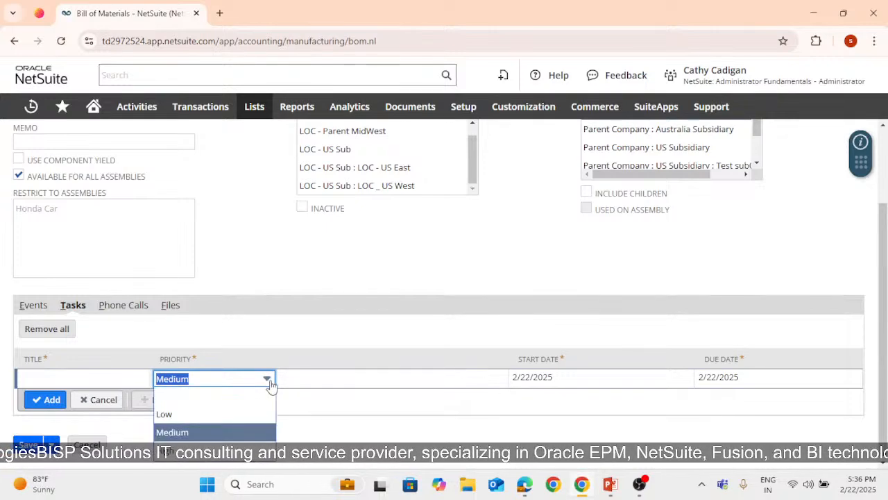
pyautogui.click(233, 432)
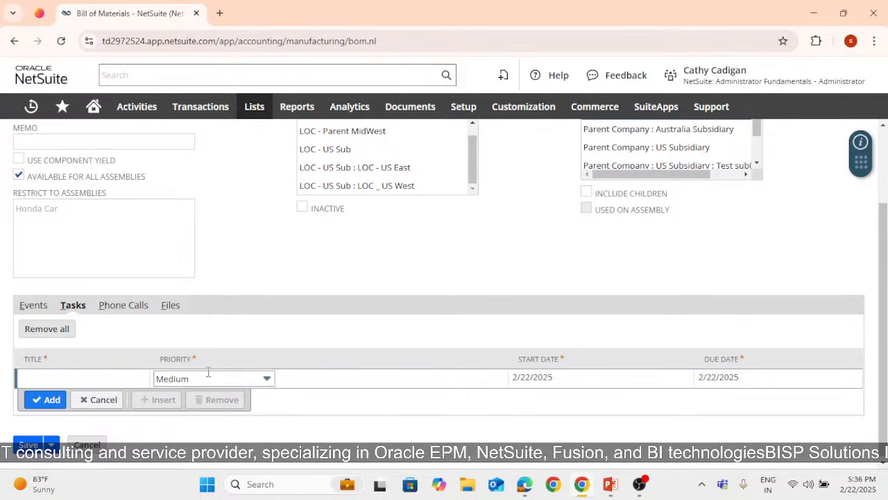
pyautogui.scroll(2, 193, 357)
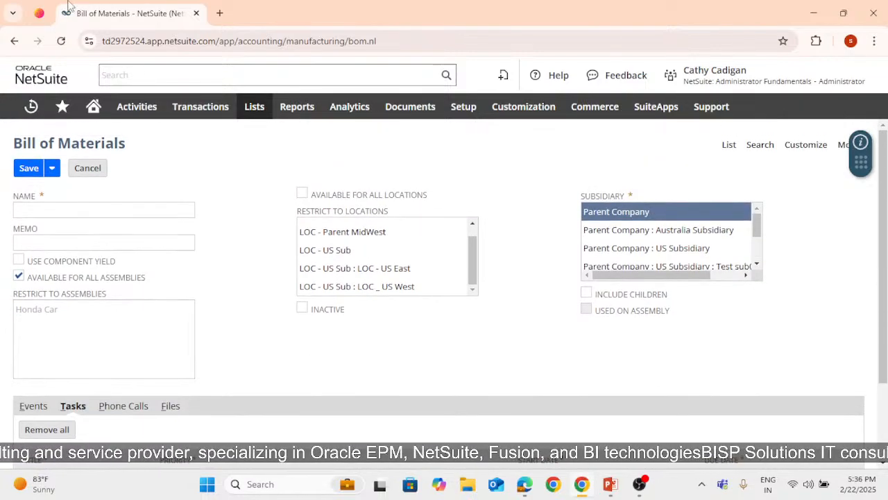
pyautogui.click(100, 170)
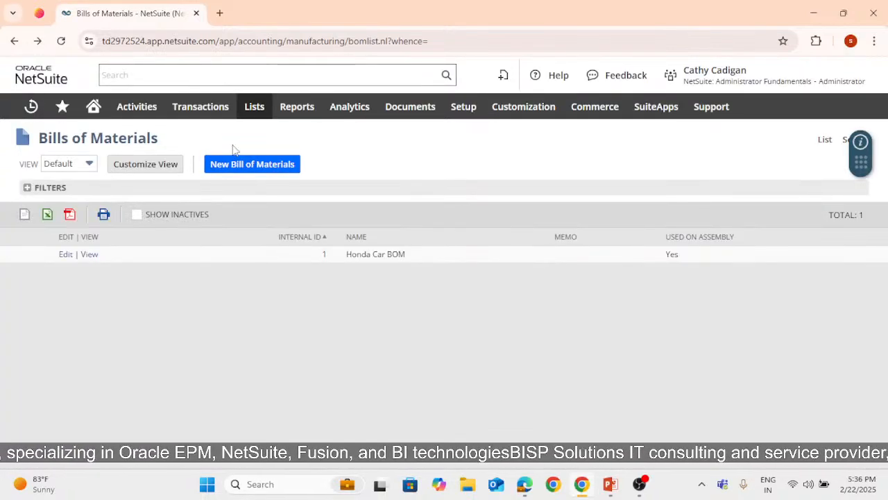
# - Start entering a new manufacturing work order
pyautogui.moveTo(220, 106)
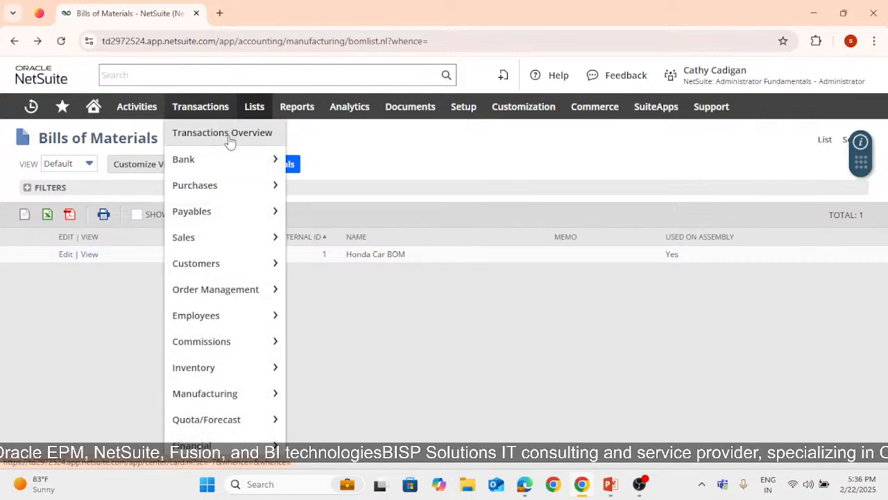
pyautogui.moveTo(218, 377)
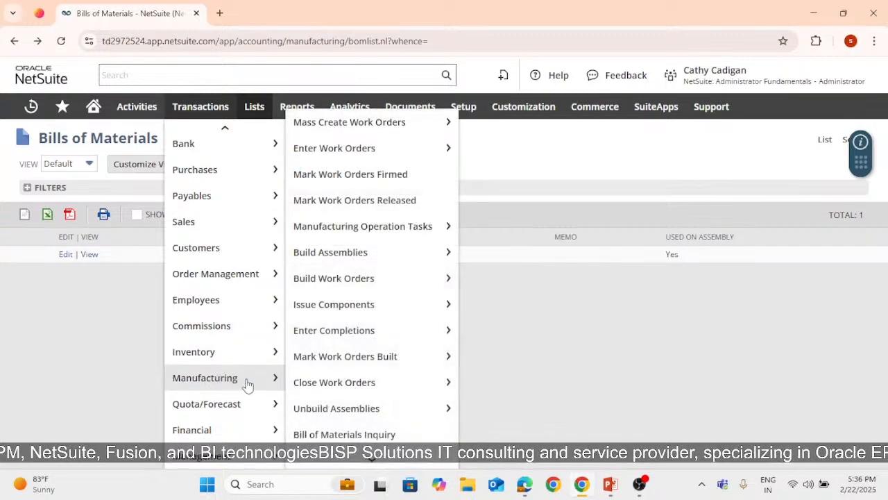
pyautogui.moveTo(291, 382)
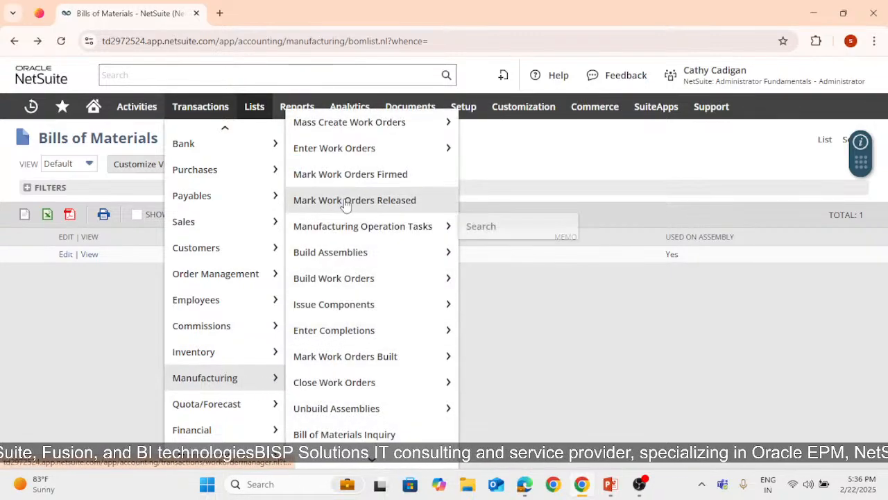
pyautogui.click(337, 158)
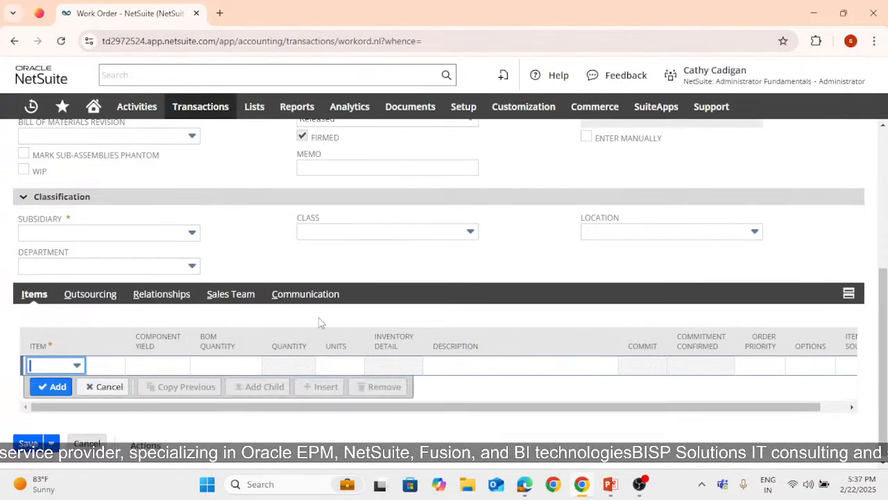
# - Examine the work order's primary information, including the job, quantity and assembly fields
pyautogui.scroll(4, 319, 322)
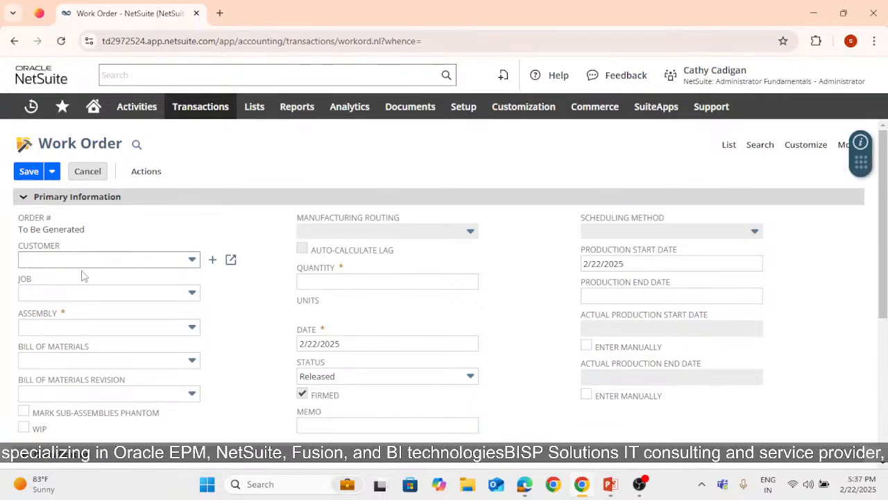
pyautogui.scroll(-1, 83, 276)
pyautogui.scroll(1, 83, 284)
pyautogui.click(88, 291)
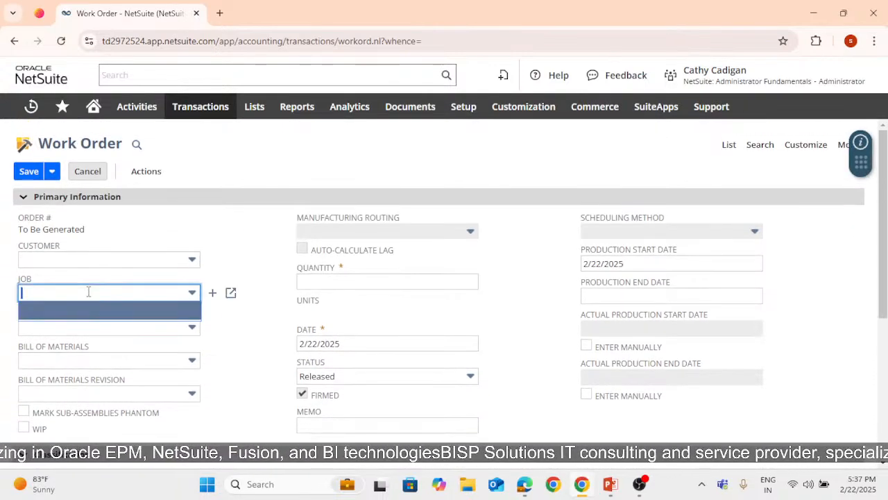
pyautogui.click(321, 282)
pyautogui.click(495, 291)
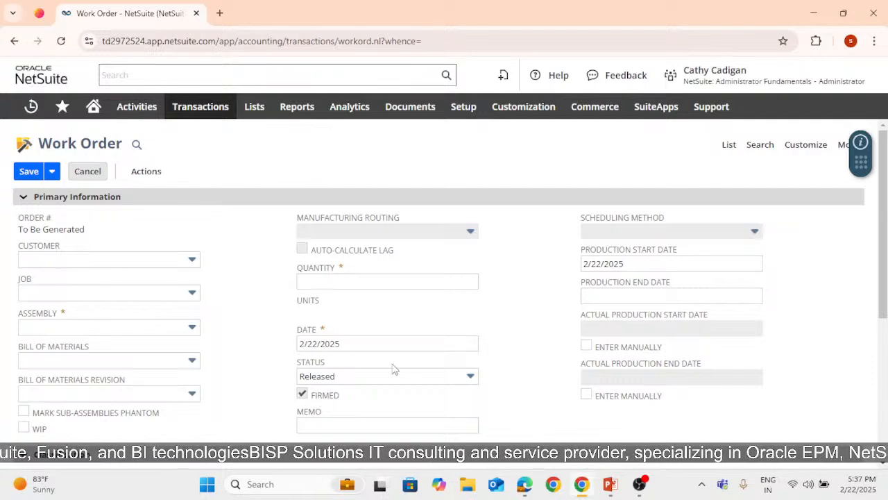
pyautogui.scroll(-1, 381, 373)
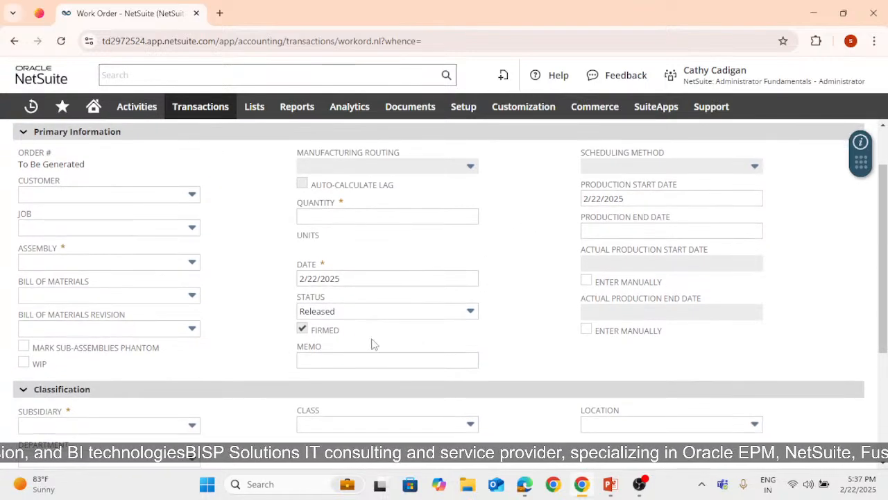
pyautogui.click(147, 263)
pyautogui.click(182, 261)
pyautogui.click(248, 242)
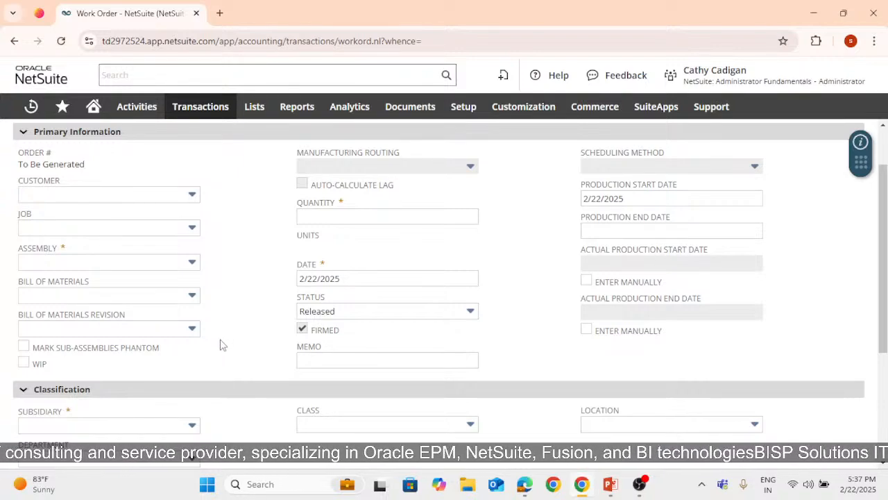
# - Examine the work order's subsidiary, class and location classification fields and its component item line
pyautogui.scroll(-1, 170, 392)
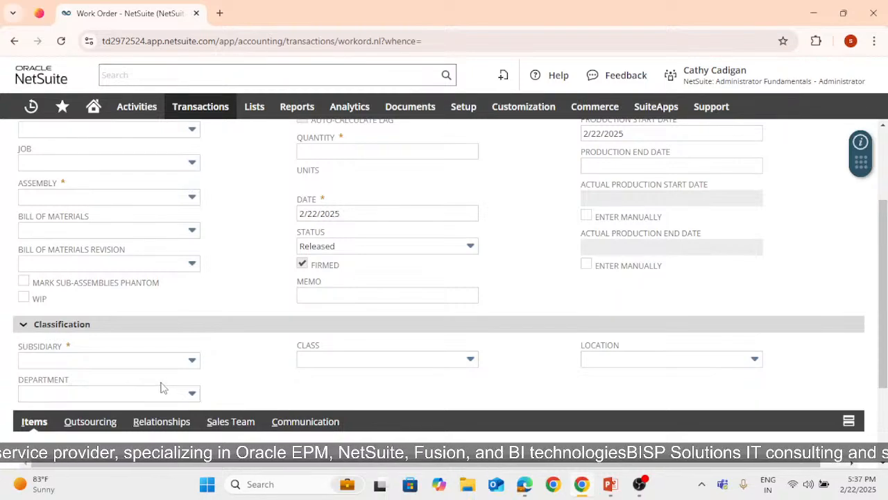
pyautogui.click(124, 360)
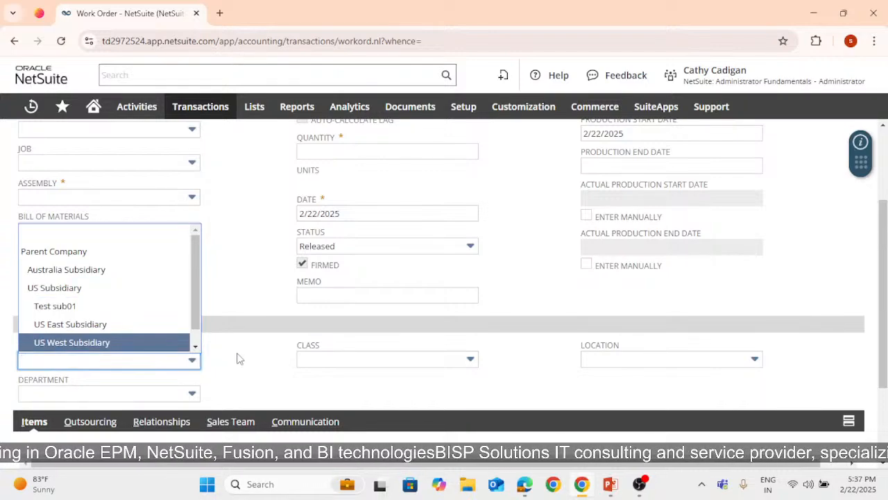
pyautogui.click(386, 358)
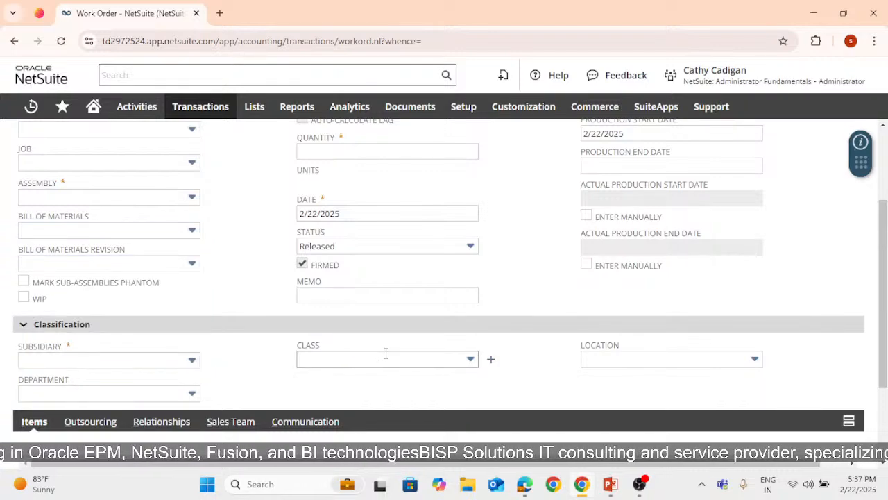
pyautogui.click(660, 363)
pyautogui.click(532, 341)
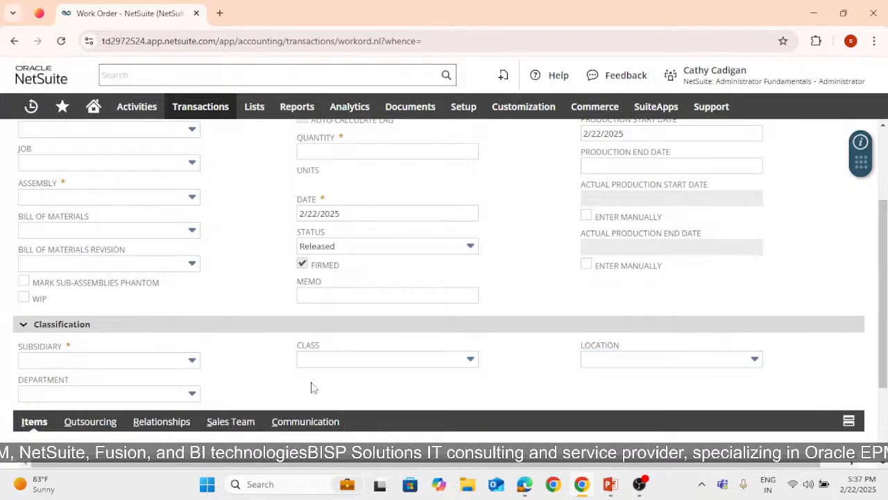
pyautogui.scroll(-2, 304, 378)
pyautogui.click(59, 365)
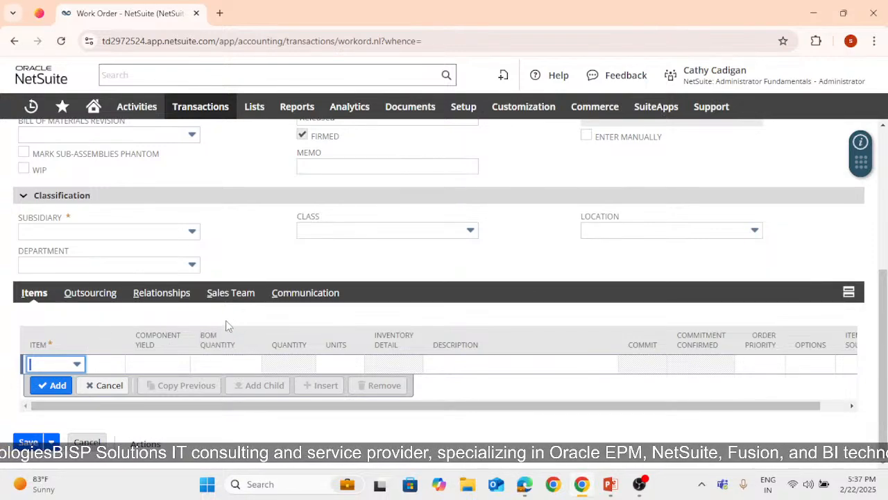
pyautogui.scroll(4, 218, 307)
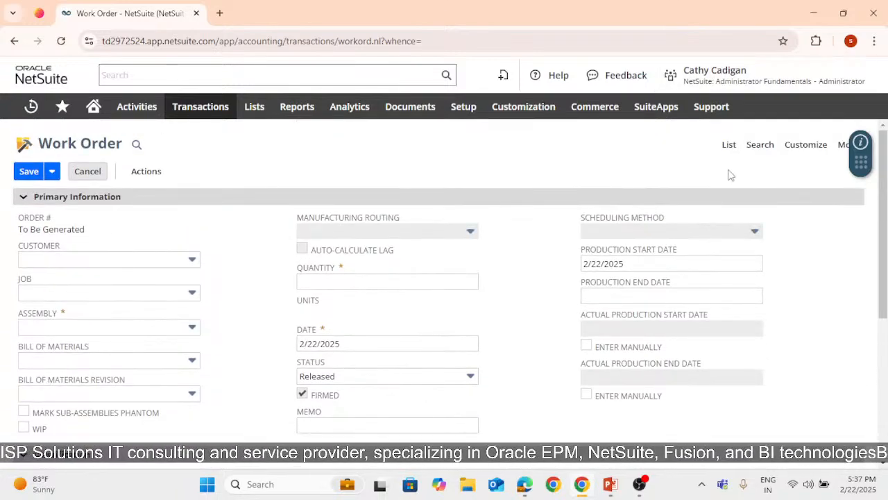
# - Leave the new work order unsaved, go to the work order list and view work order 1
pyautogui.click(728, 145)
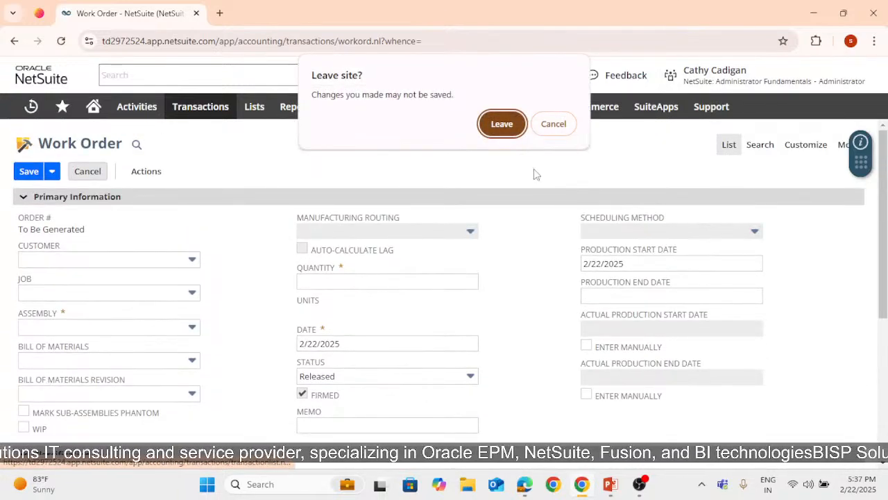
pyautogui.click(500, 124)
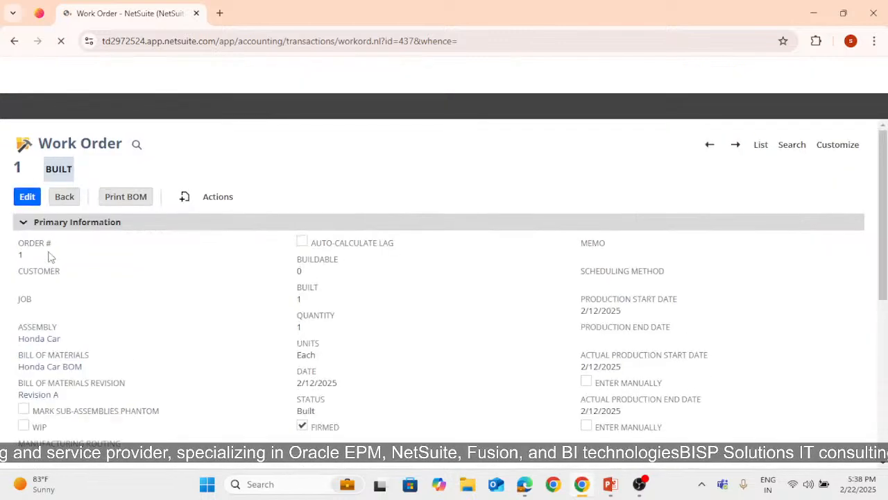
pyautogui.click(175, 201)
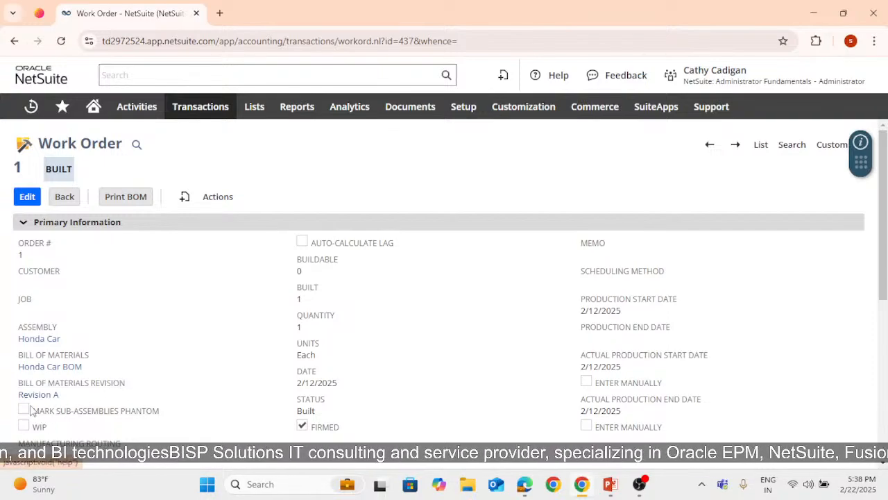
# - Examine the Honda Car work order's primary information and component lines, including used-in-build quantities, commit, item source and planned issue date columns
pyautogui.scroll(-5, 217, 362)
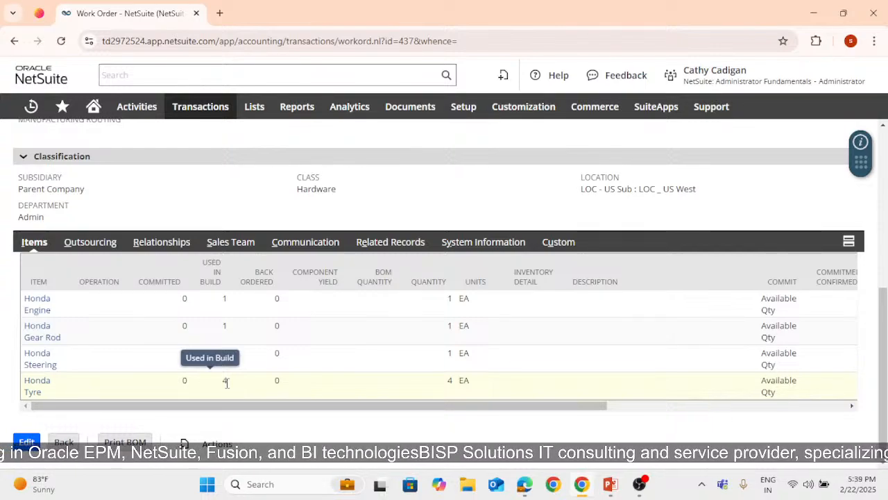
pyautogui.scroll(5, 256, 387)
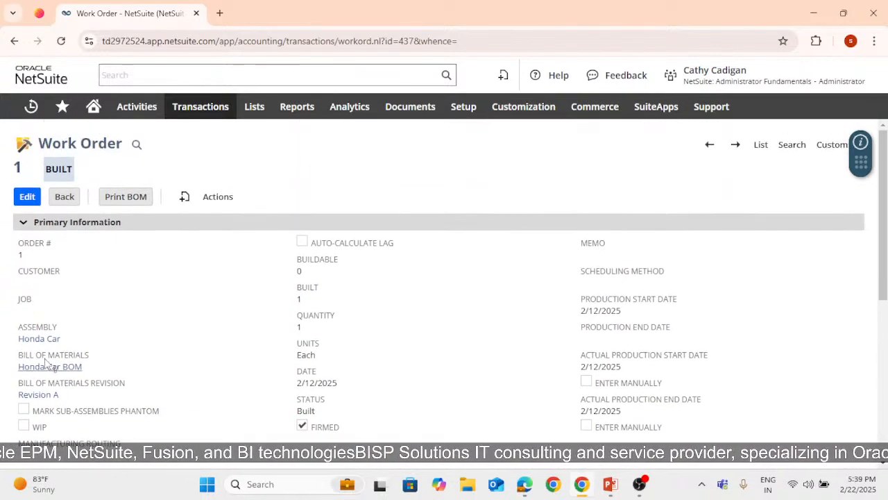
pyautogui.moveTo(63, 340); pyautogui.dragTo(145, 346)
pyautogui.click(148, 347)
pyautogui.scroll(-5, 341, 408)
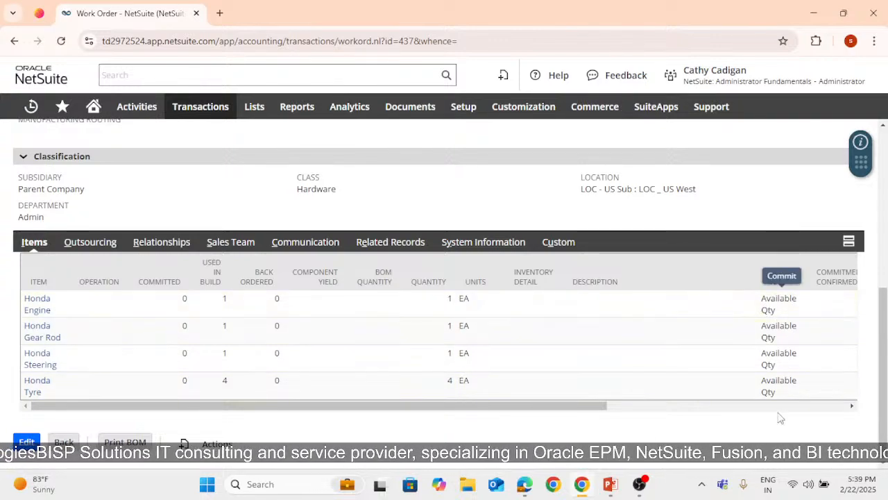
pyautogui.moveTo(576, 412); pyautogui.dragTo(816, 411)
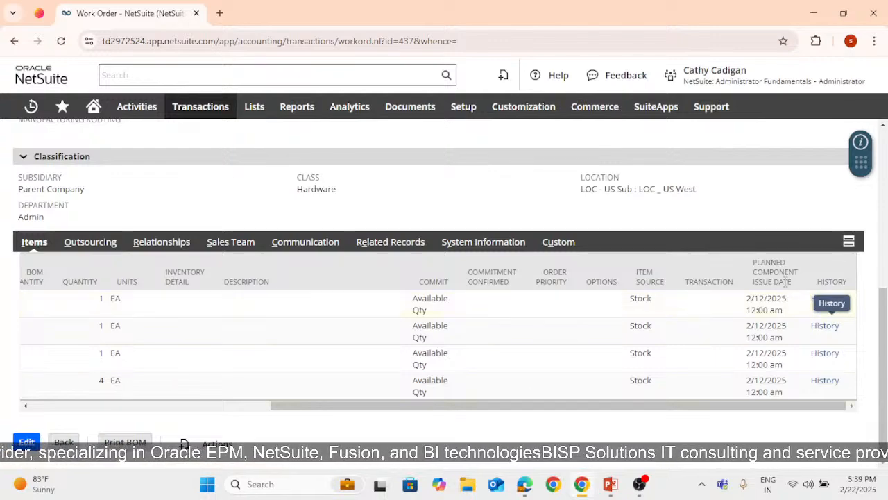
pyautogui.moveTo(461, 407); pyautogui.dragTo(121, 376)
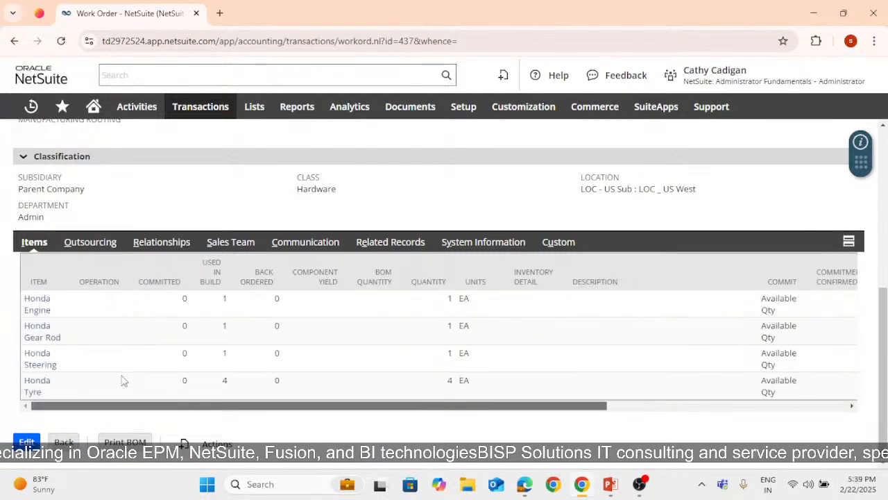
pyautogui.scroll(5, 248, 341)
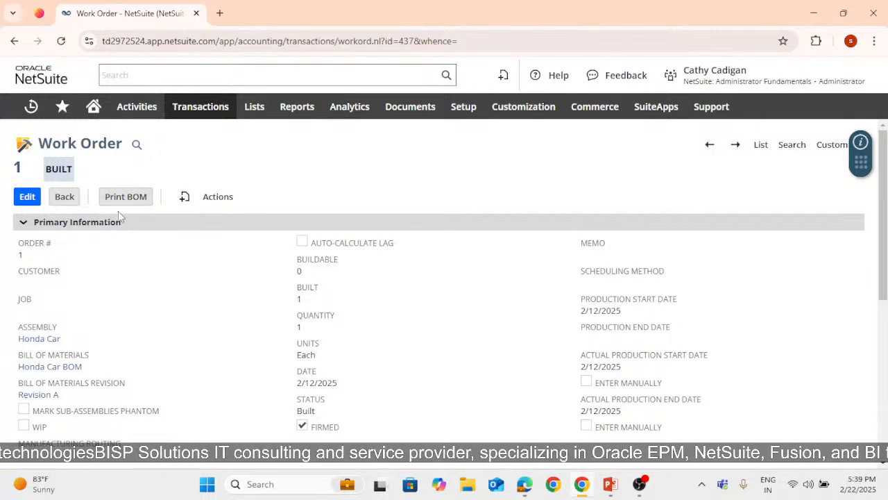
# - Look over the work order's available actions and the manufacturing transactions, and start a new assembly build
pyautogui.moveTo(209, 205)
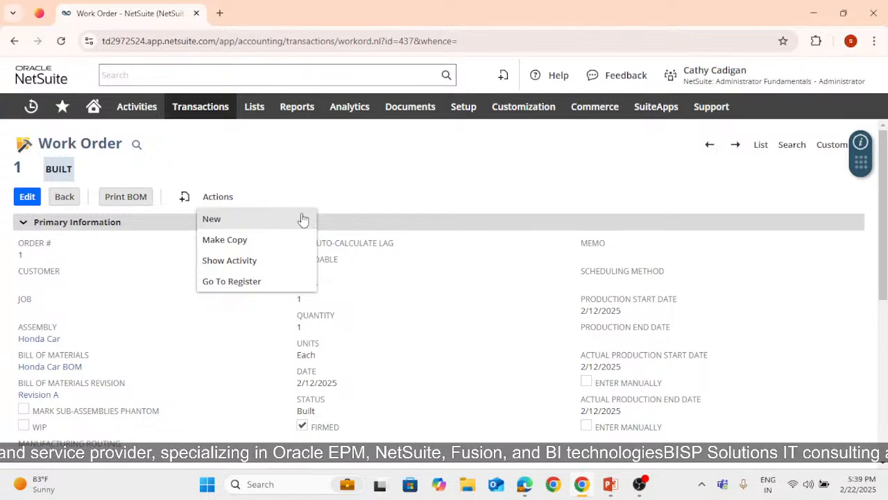
pyautogui.moveTo(218, 108)
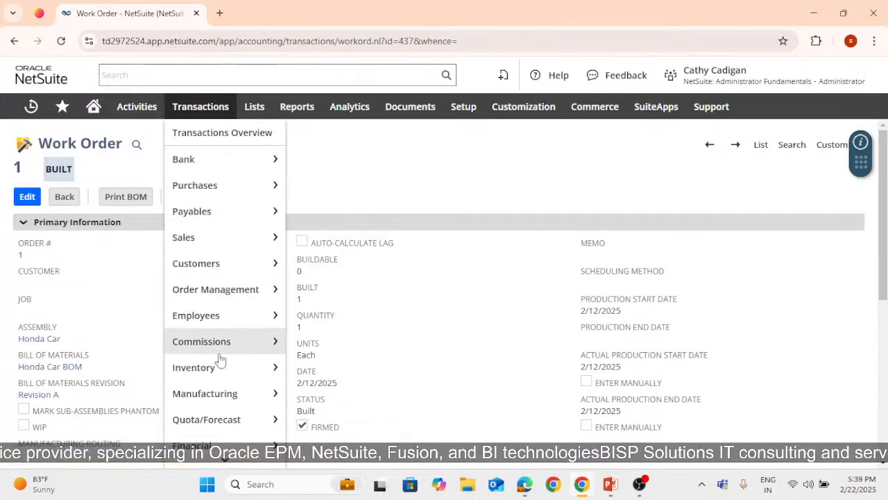
pyautogui.moveTo(244, 393)
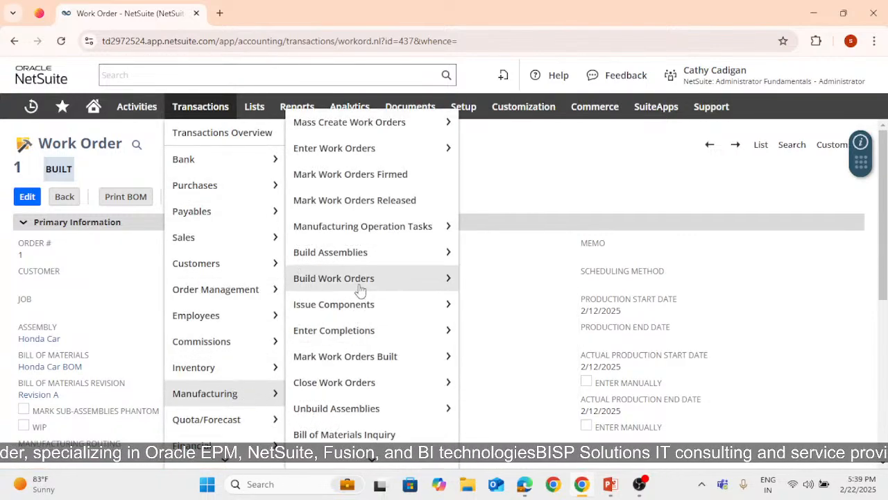
pyautogui.moveTo(364, 253)
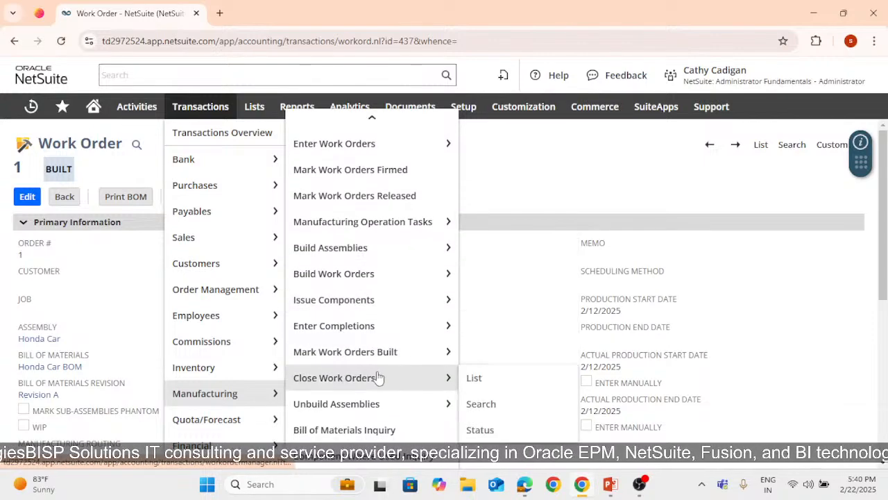
pyautogui.click(374, 252)
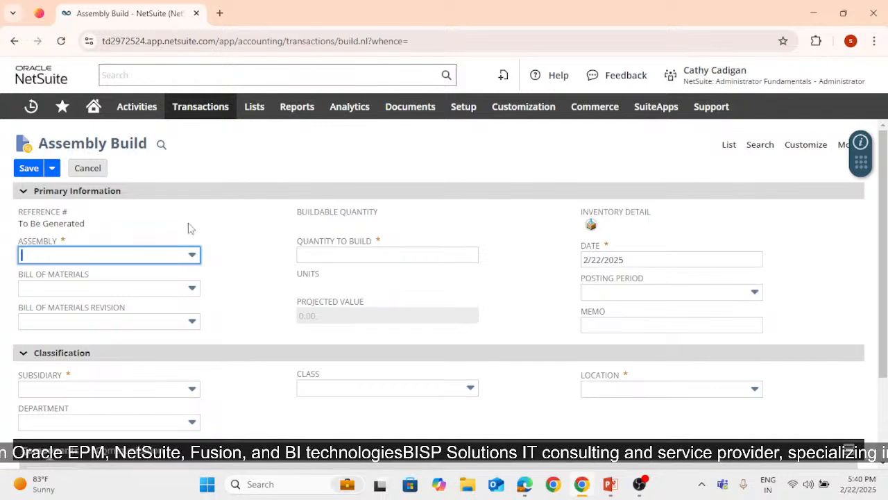
# - Examine the assembly build's primary information, including the assembly, inventory detail and bill of materials revision fields
pyautogui.click(107, 258)
pyautogui.click(107, 257)
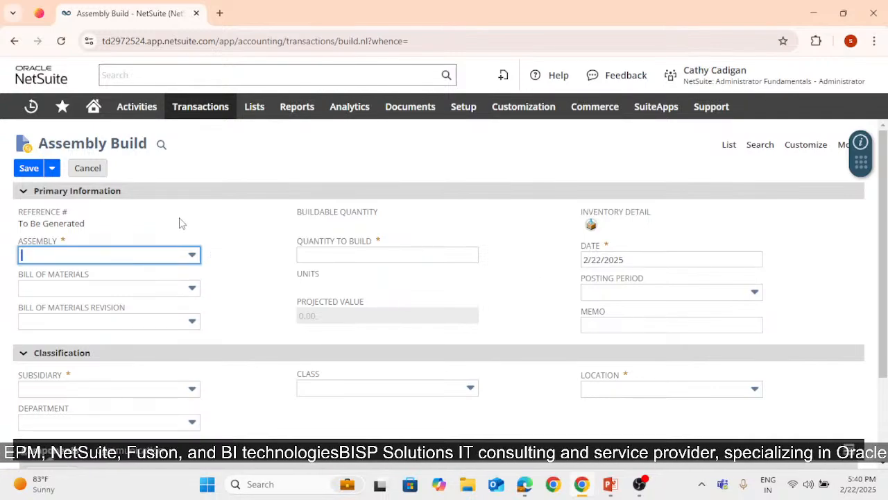
pyautogui.click(174, 220)
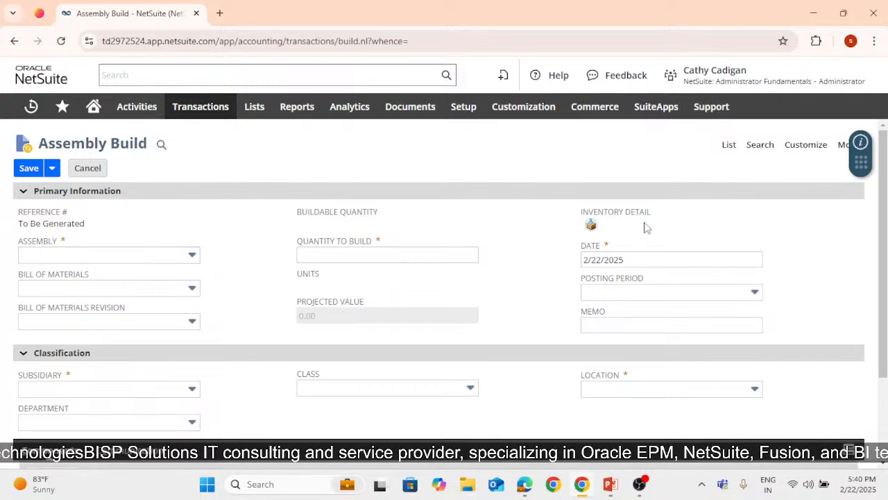
pyautogui.click(591, 226)
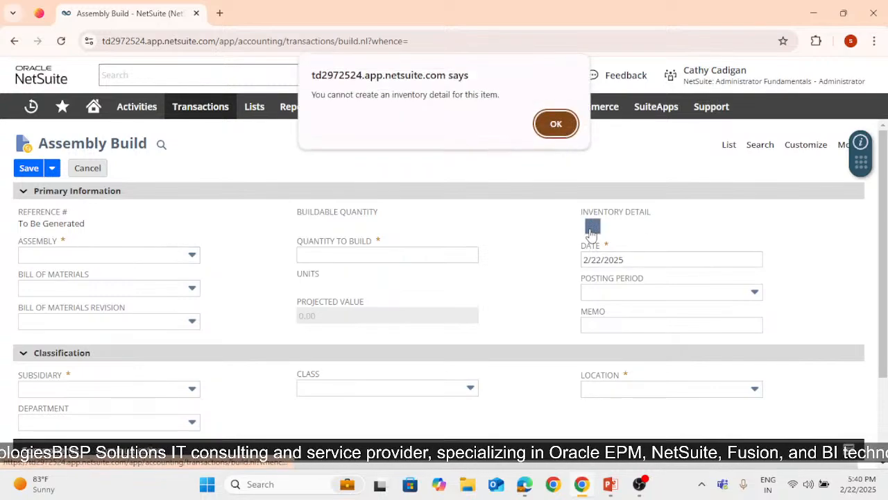
pyautogui.click(556, 124)
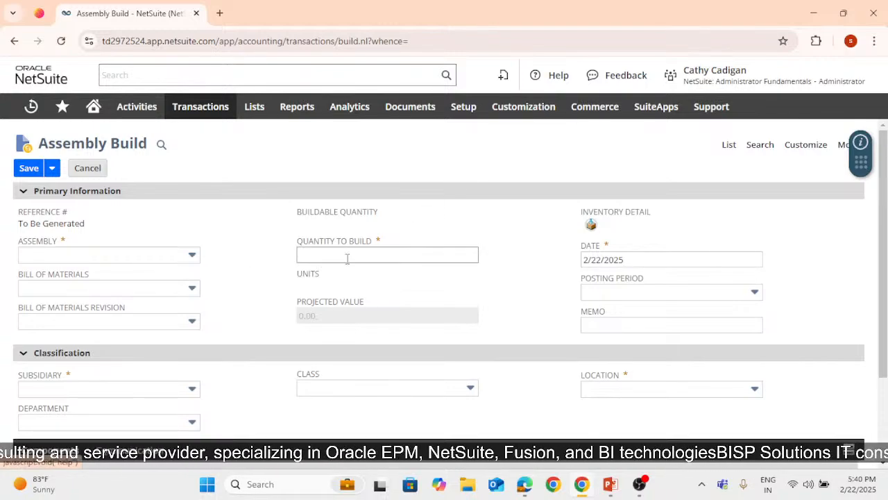
pyautogui.scroll(-1, 344, 260)
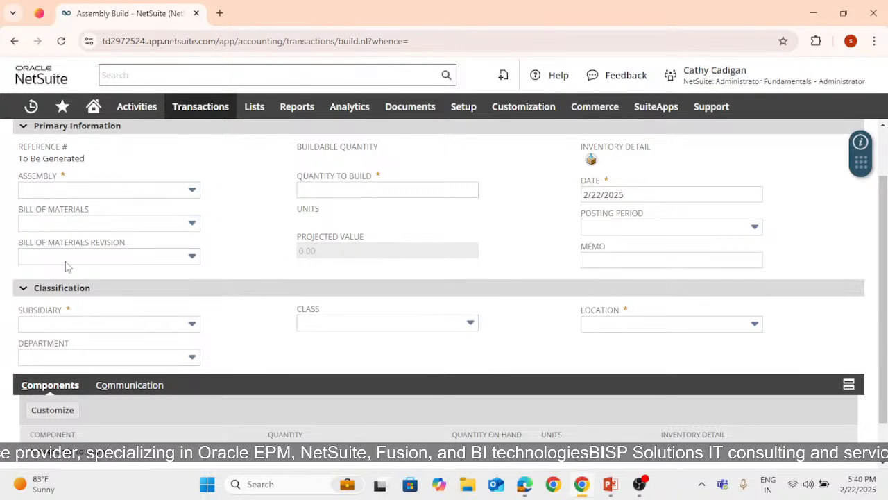
pyautogui.click(192, 256)
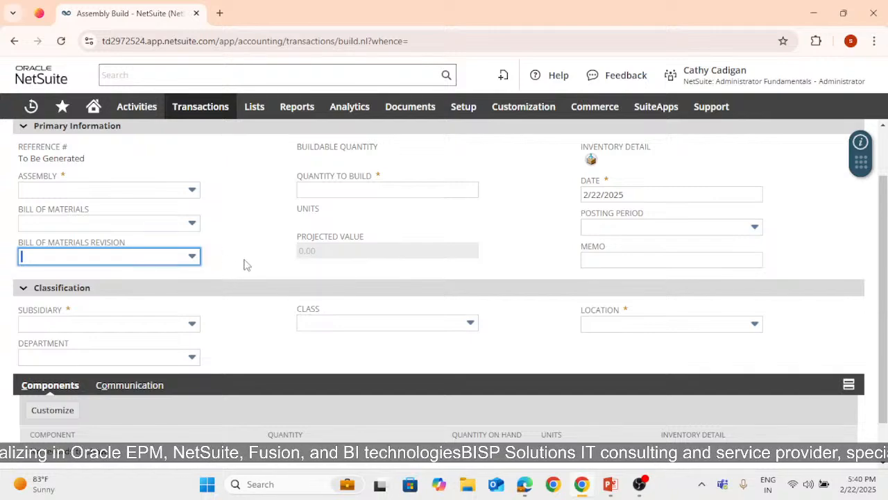
# - Set the assembly build's subsidiary to Parent Company and its location to LOC - Parent MidWest
pyautogui.scroll(-1, 243, 267)
pyautogui.click(161, 275)
pyautogui.click(158, 312)
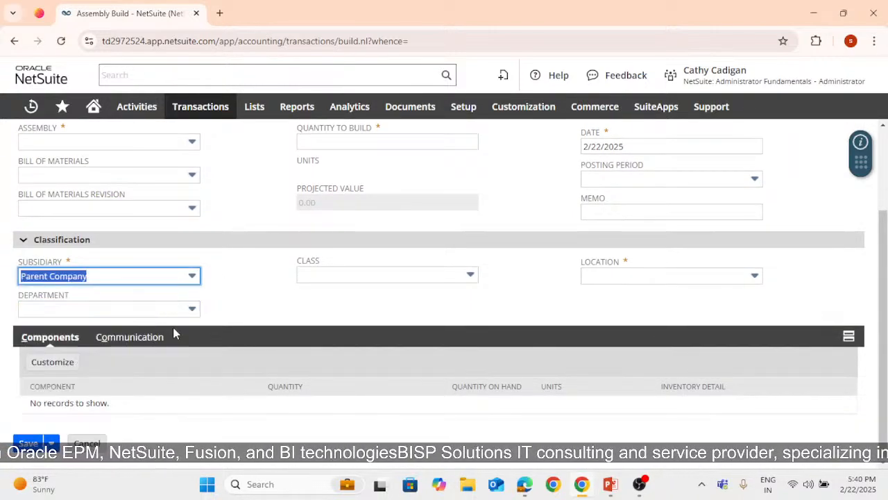
pyautogui.click(681, 279)
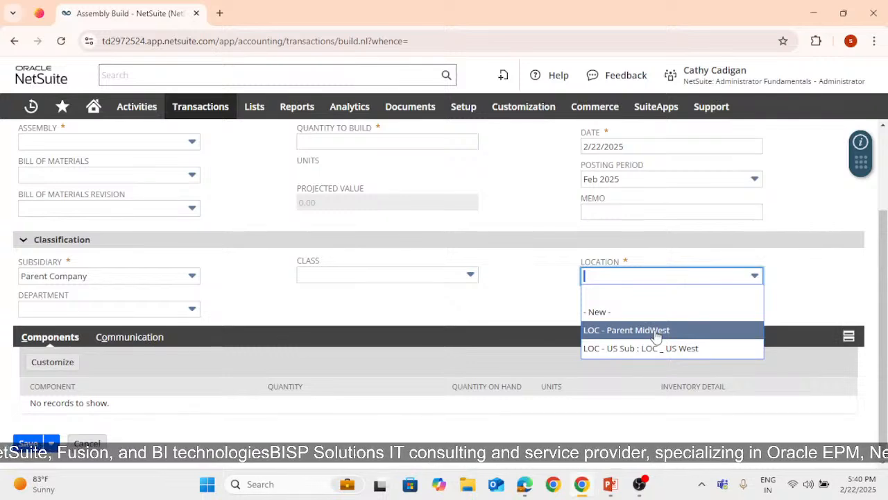
pyautogui.click(656, 331)
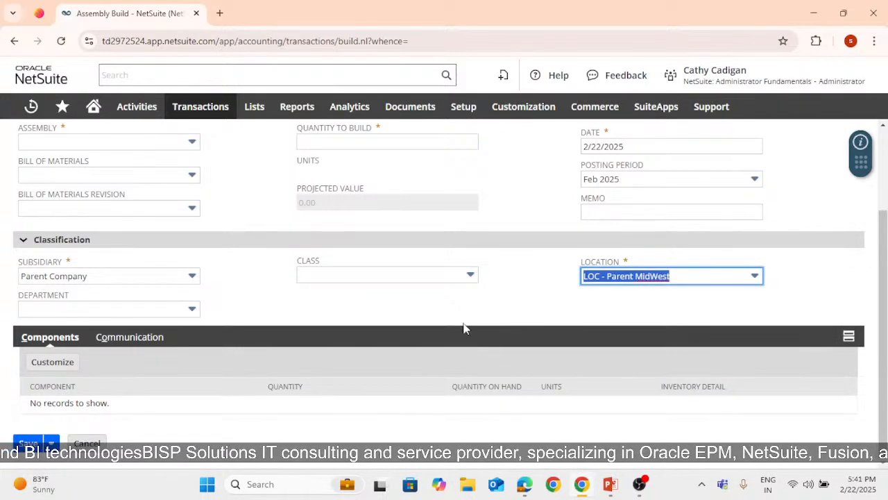
# - Examine the assembly build's communication section, and leave the record unsaved for the list of assembly builds
pyautogui.click(127, 337)
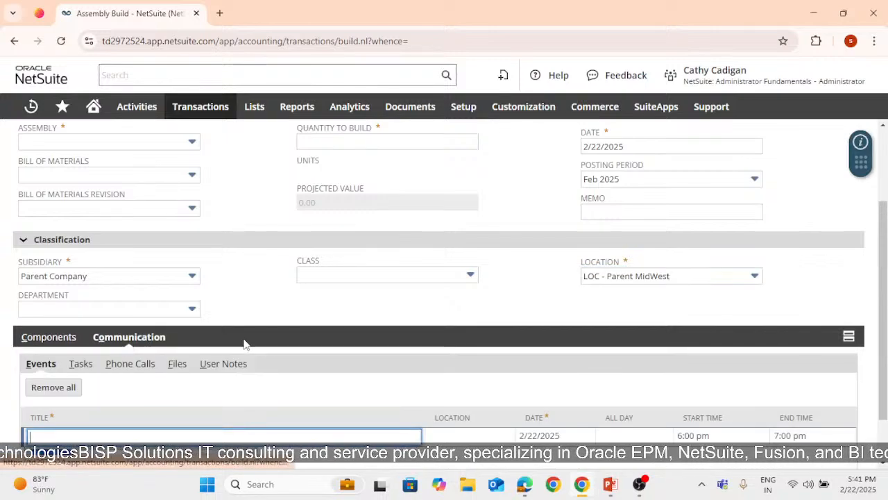
pyautogui.scroll(3, 199, 205)
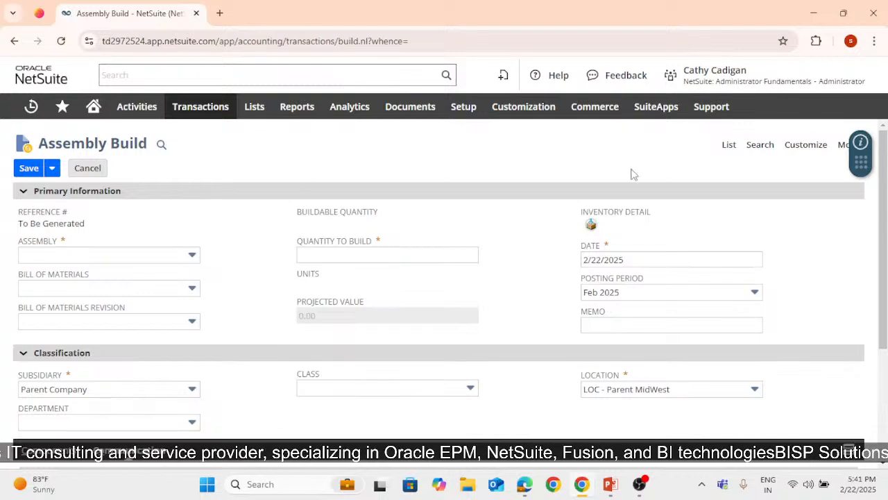
pyautogui.click(730, 145)
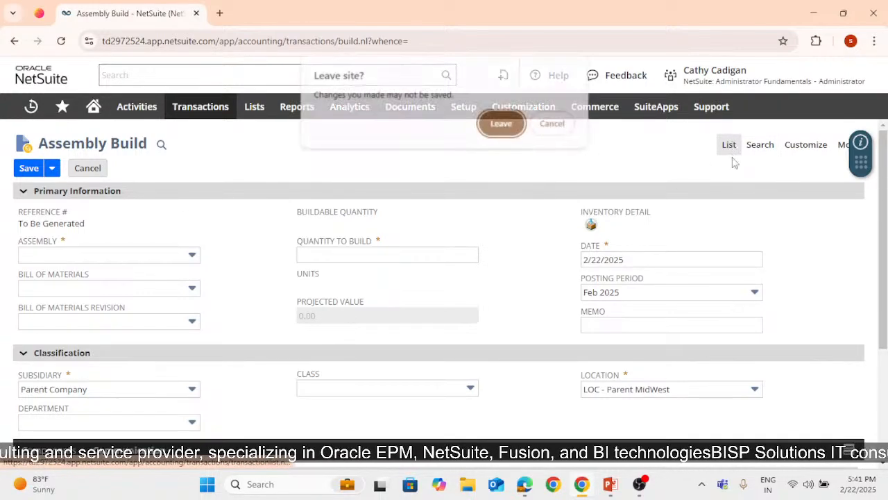
pyautogui.click(502, 125)
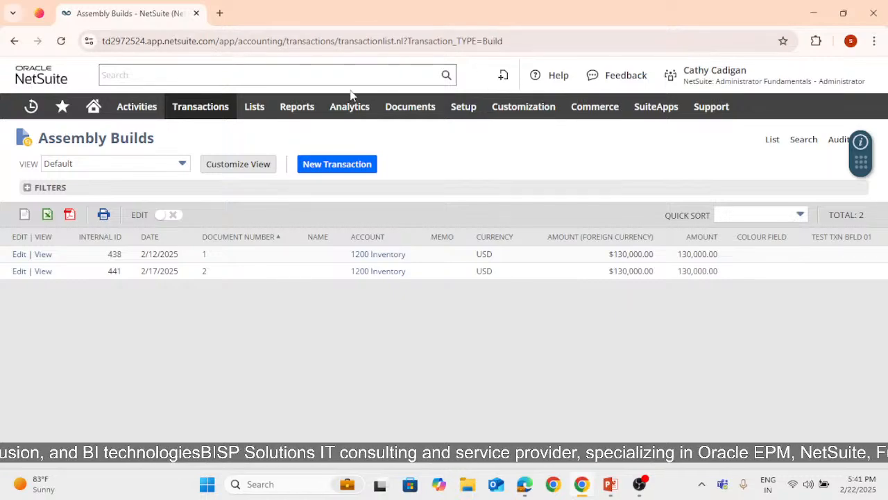
# - Search globally for "vendors scorec" to look for vendor scorecards, and close the results
pyautogui.click(305, 73)
pyautogui.write('ven')
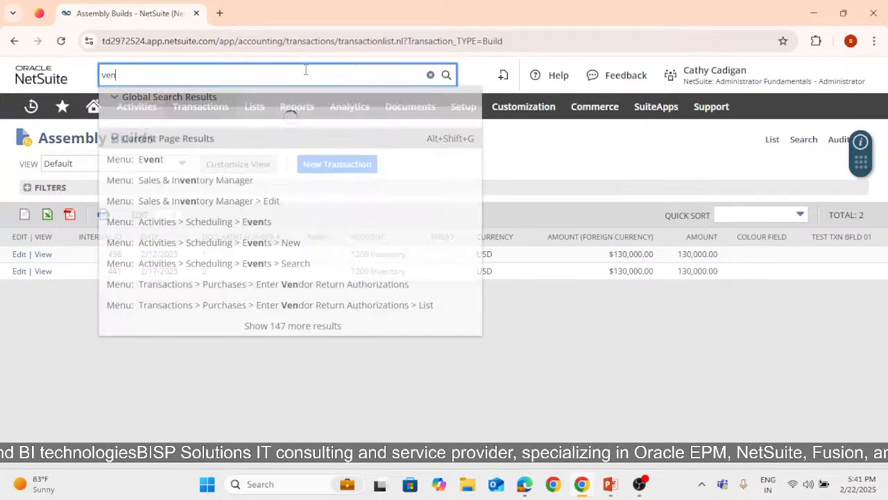
pyautogui.write('dors')
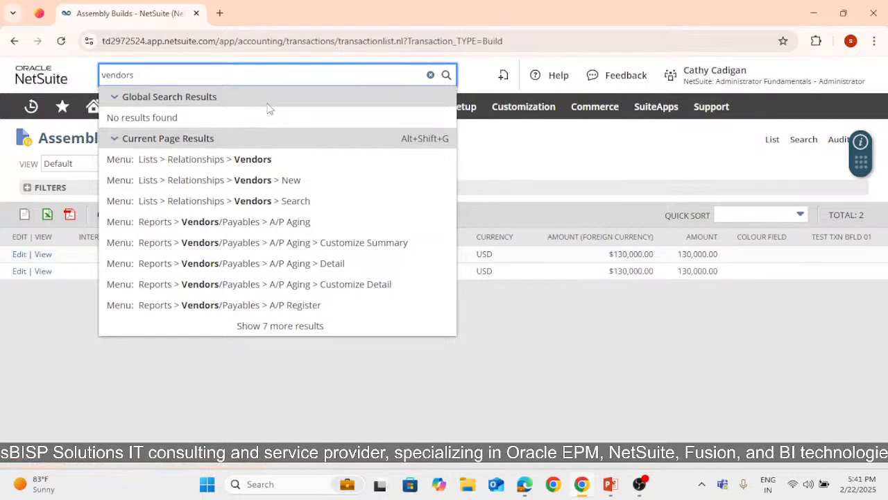
pyautogui.write(' scorec')
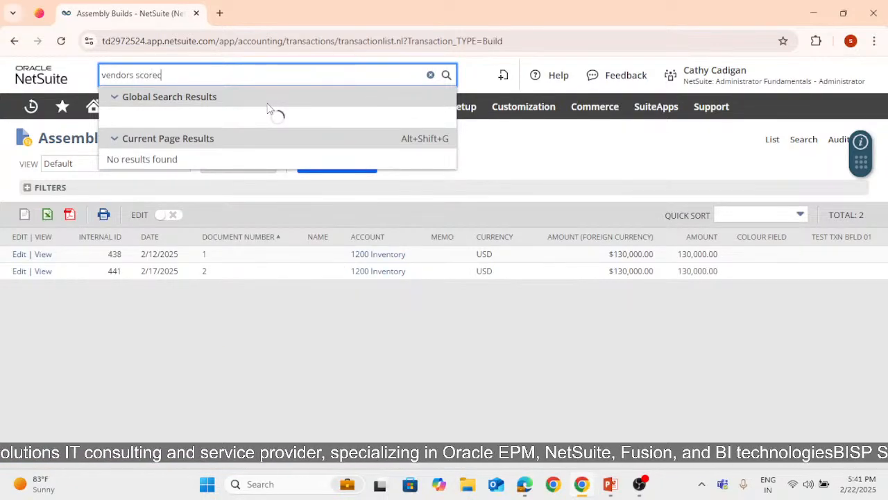
pyautogui.click(507, 159)
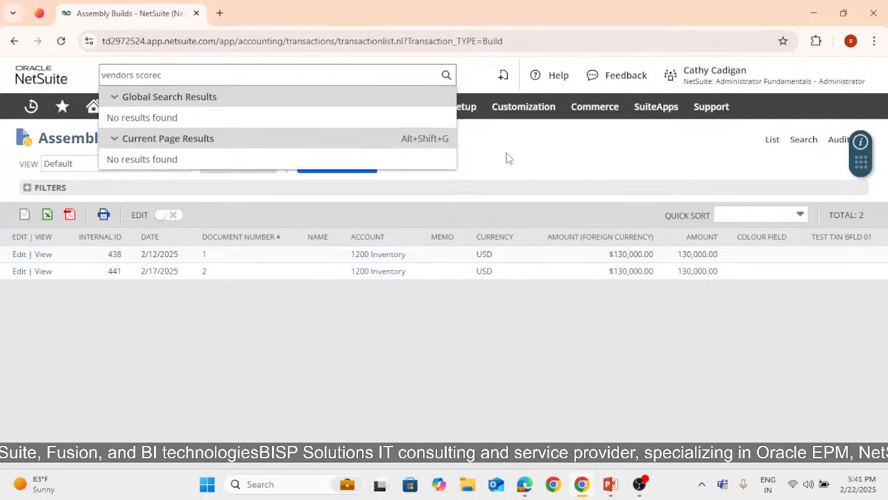
pyautogui.click(600, 338)
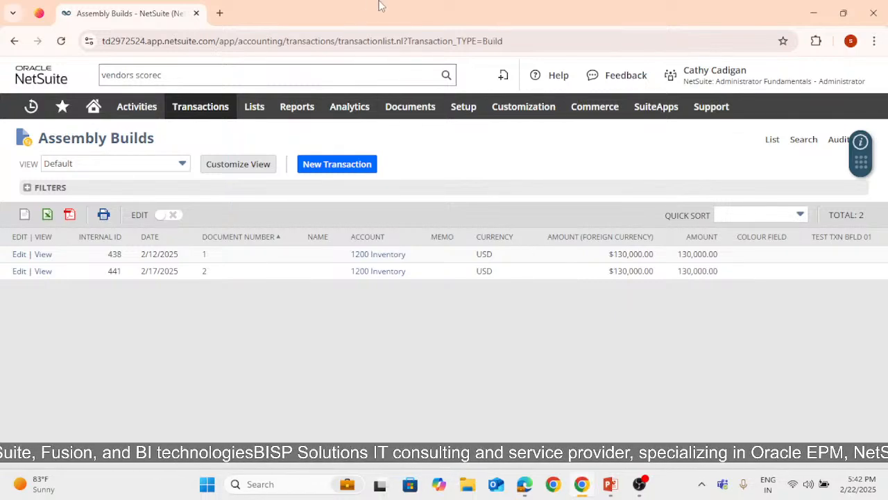
# - Search globally for "request" and start a new Request For Quote
pyautogui.click(331, 72)
pyautogui.press('BackSpace')
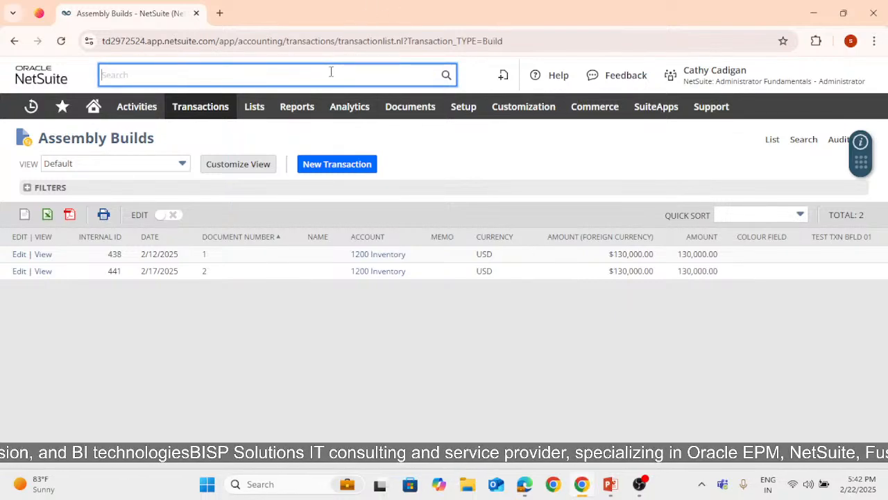
pyautogui.write('request')
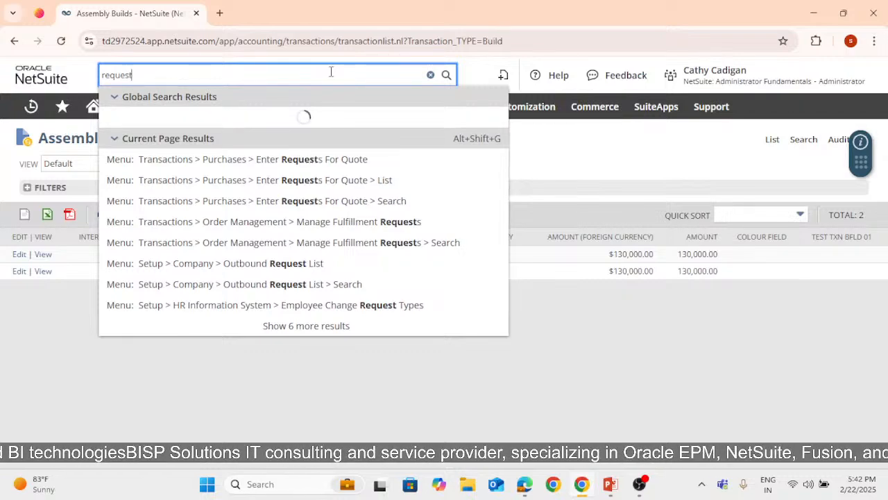
pyautogui.click(318, 337)
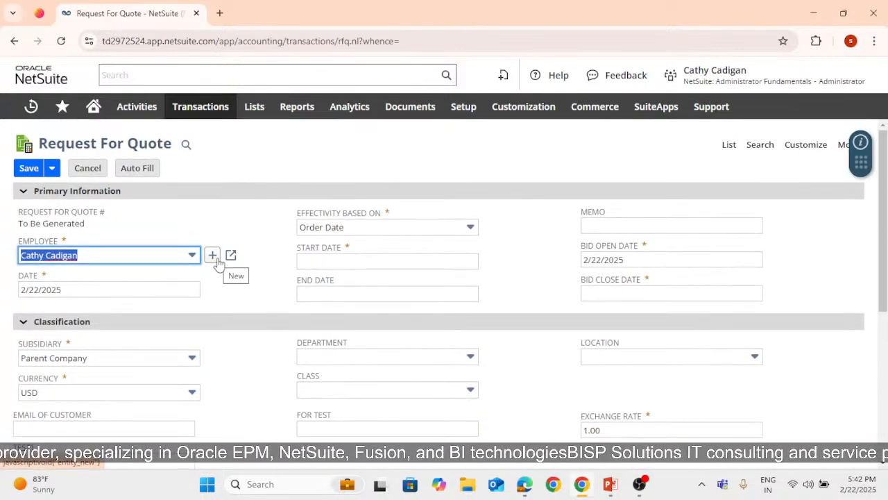
# - Choose a different employee for the request for quote and set its start date to 2/22/2025
pyautogui.click(192, 261)
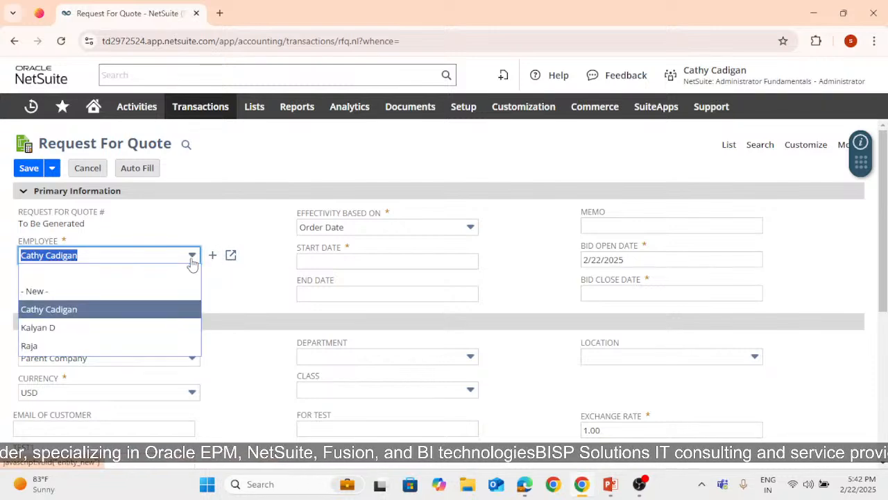
pyautogui.click(104, 333)
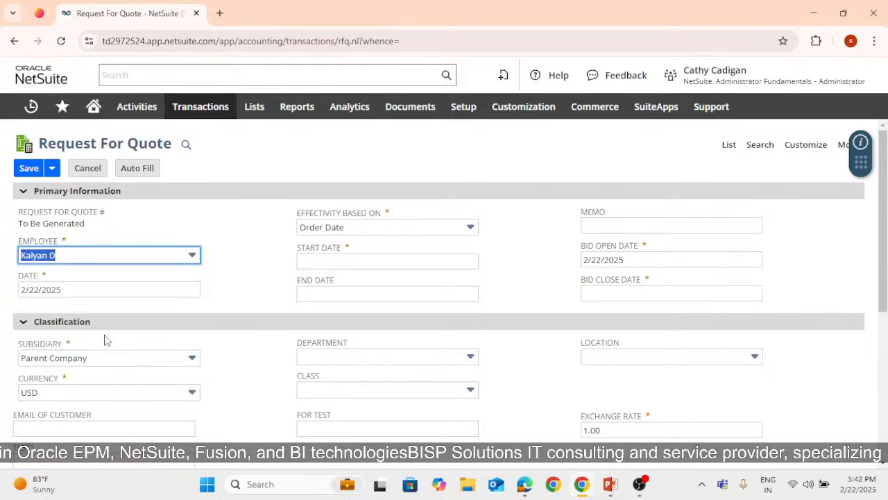
pyautogui.click(333, 262)
pyautogui.click(489, 262)
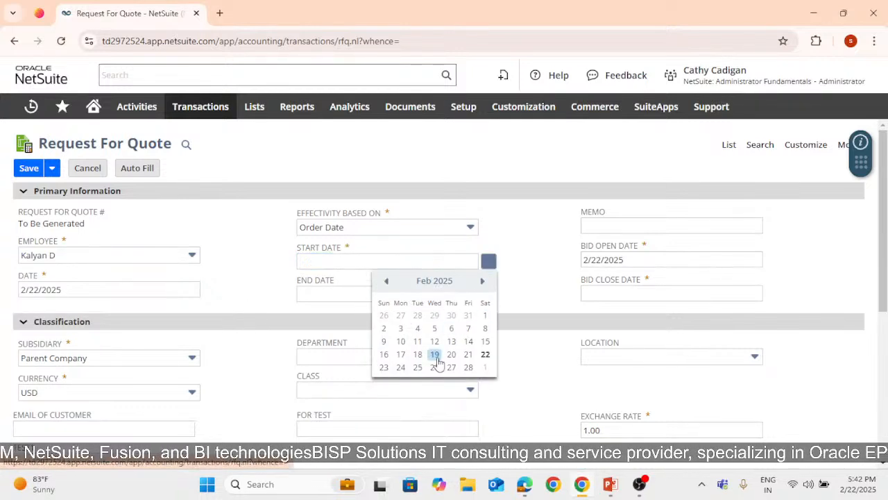
pyautogui.click(486, 355)
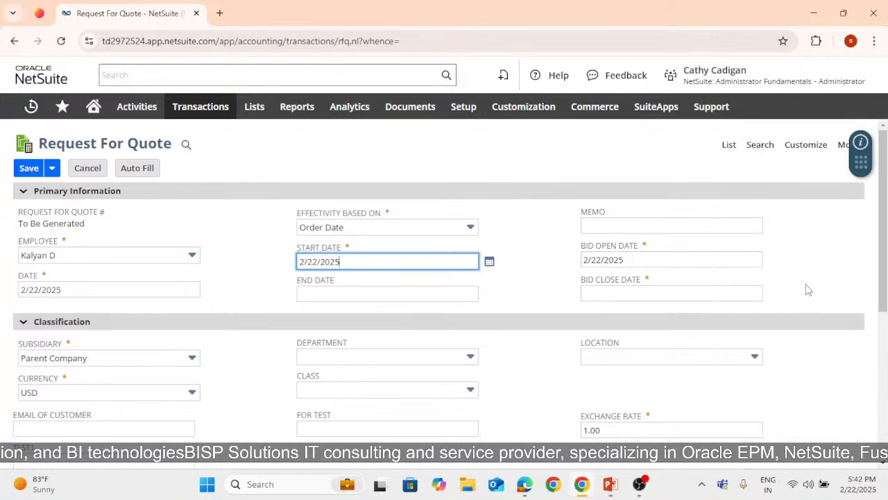
# - Set the request for quote's bid close date to 2/23/2025
pyautogui.click(773, 293)
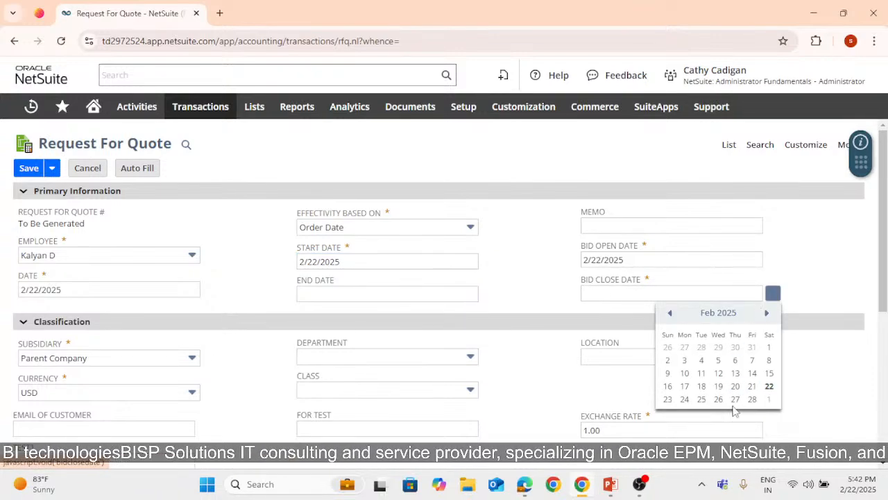
pyautogui.click(668, 399)
pyautogui.click(556, 125)
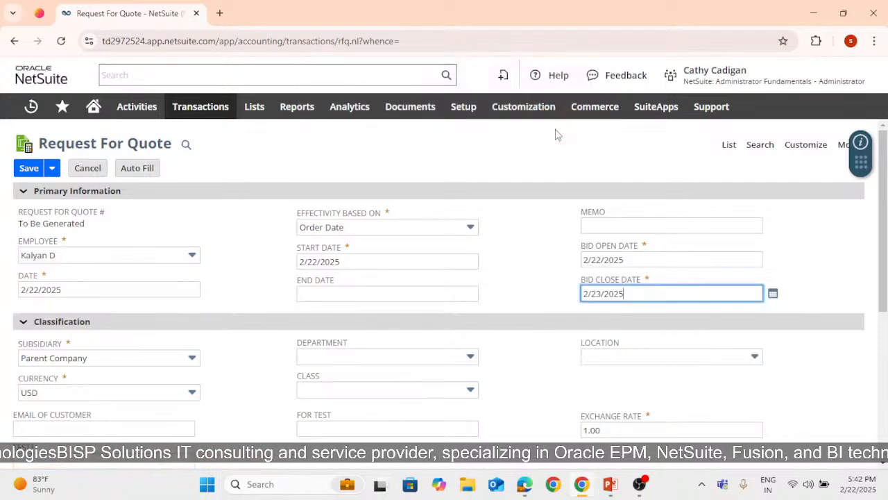
# - Set the request for quote's currency to Euro and its subsidiary to US West Subsidiary
pyautogui.click(99, 389)
pyautogui.click(82, 356)
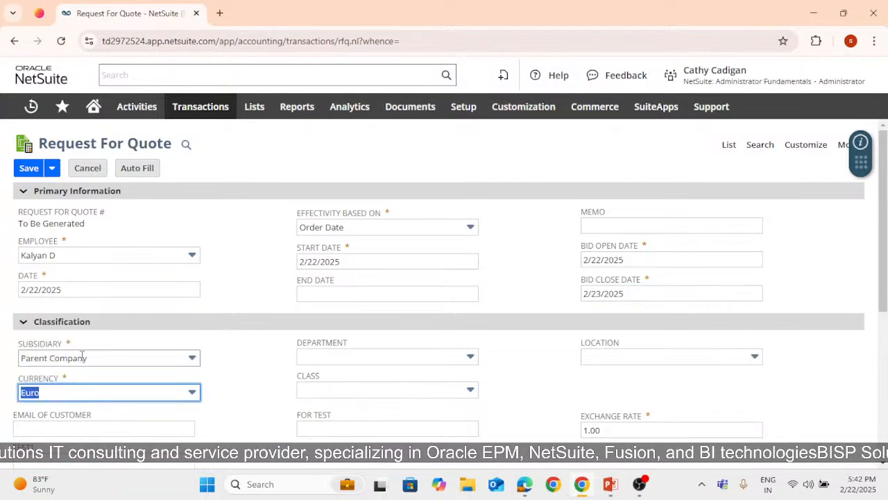
pyautogui.click(139, 357)
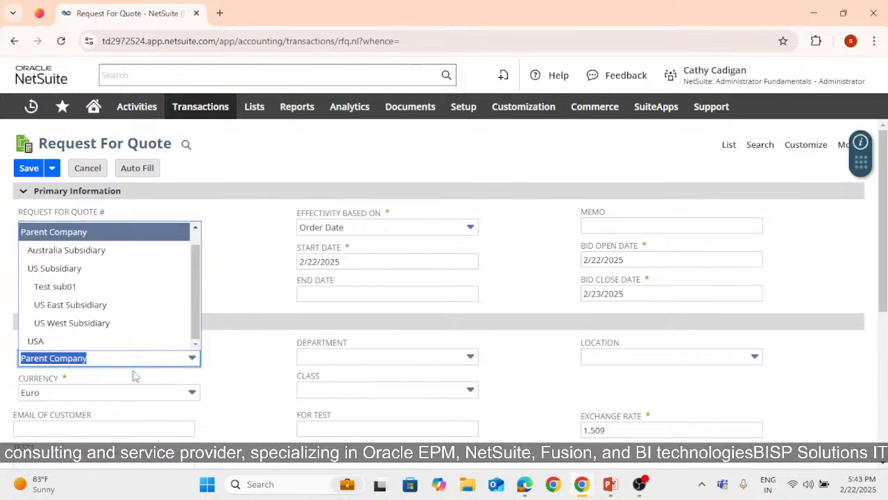
pyautogui.click(101, 325)
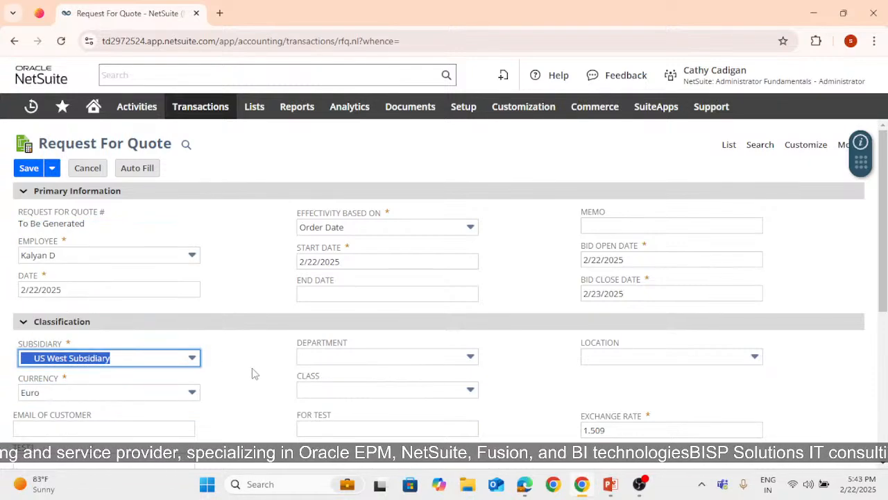
# - Examine the request's exchange rate and item lines, and leave the record unsaved for the list of requests for quote
pyautogui.scroll(-3, 248, 406)
pyautogui.click(242, 297)
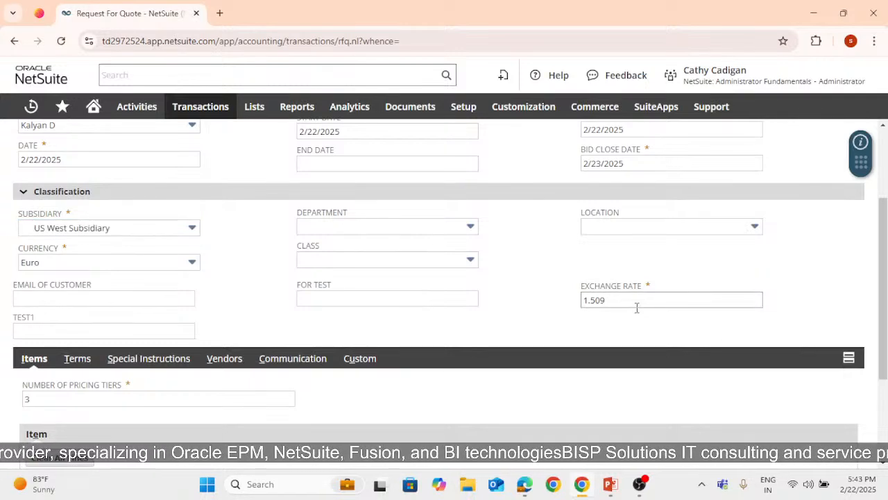
pyautogui.moveTo(636, 307); pyautogui.dragTo(582, 309)
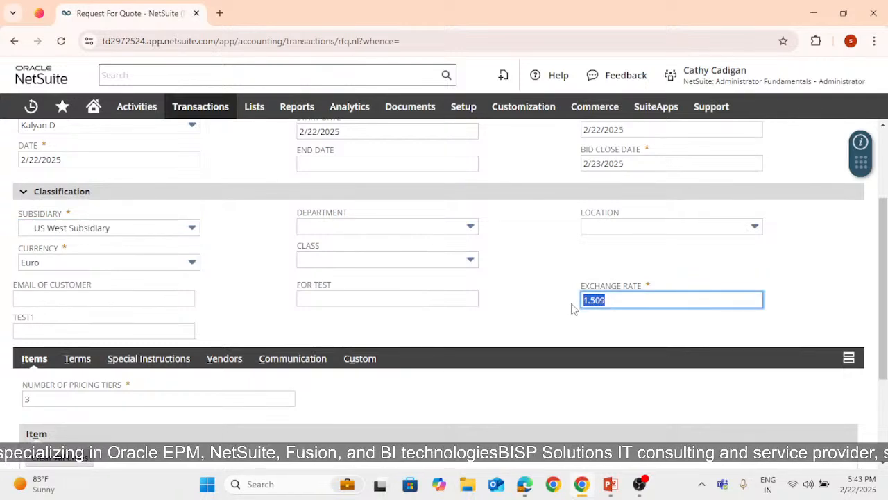
pyautogui.scroll(-3, 451, 293)
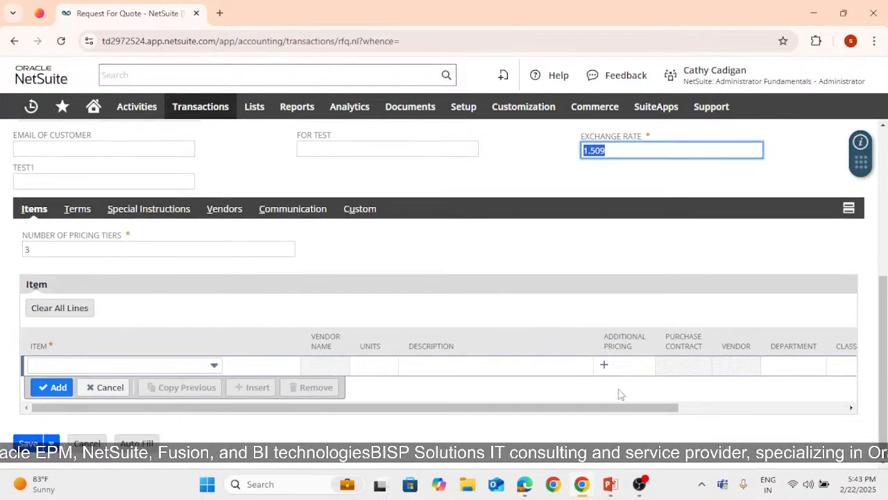
pyautogui.scroll(6, 406, 381)
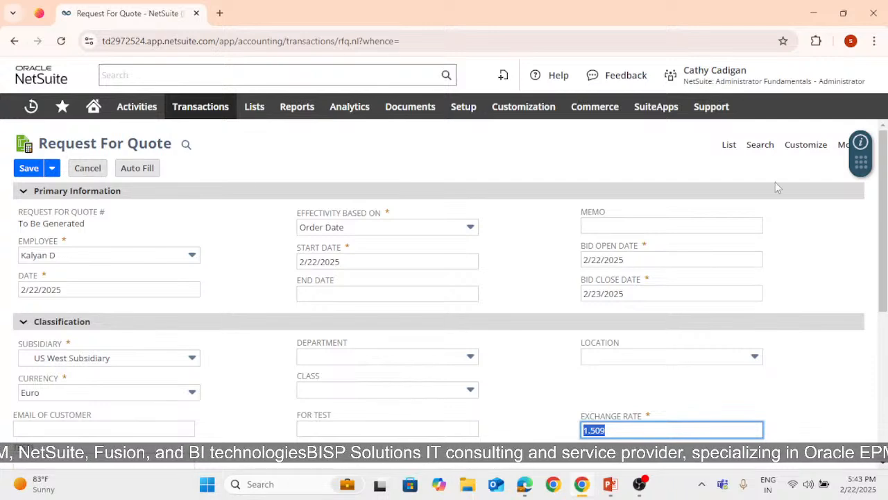
pyautogui.click(728, 149)
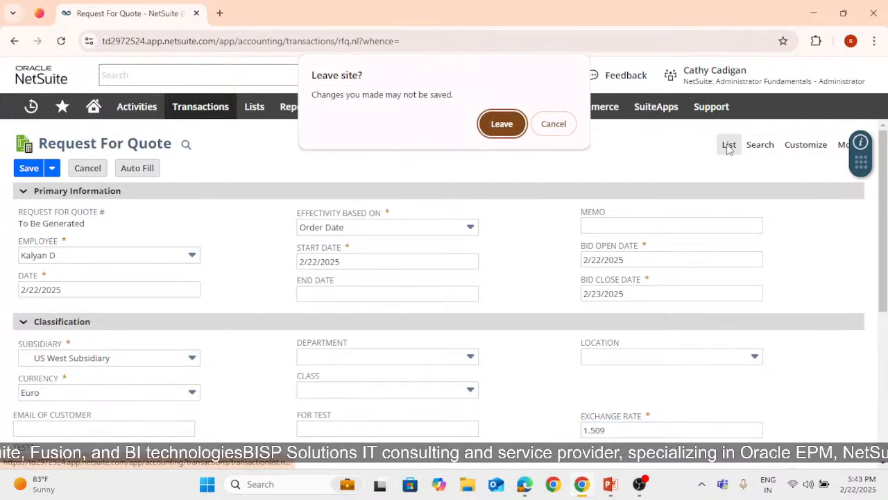
pyautogui.click(502, 123)
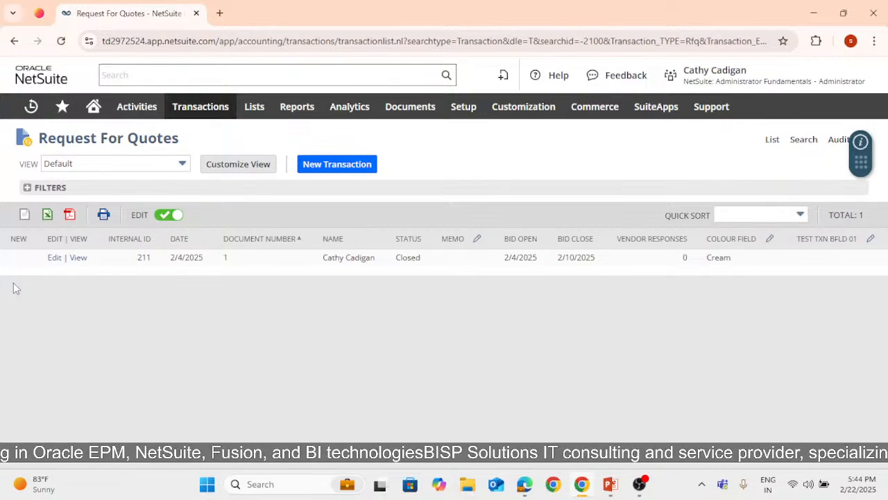
pyautogui.moveTo(460, 104)
pyautogui.moveTo(471, 254)
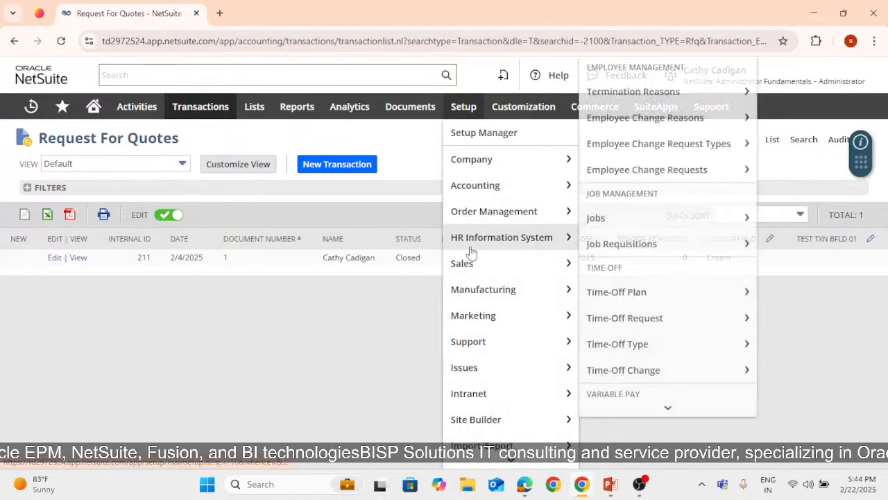
pyautogui.scroll(-3, 479, 333)
pyautogui.moveTo(501, 435)
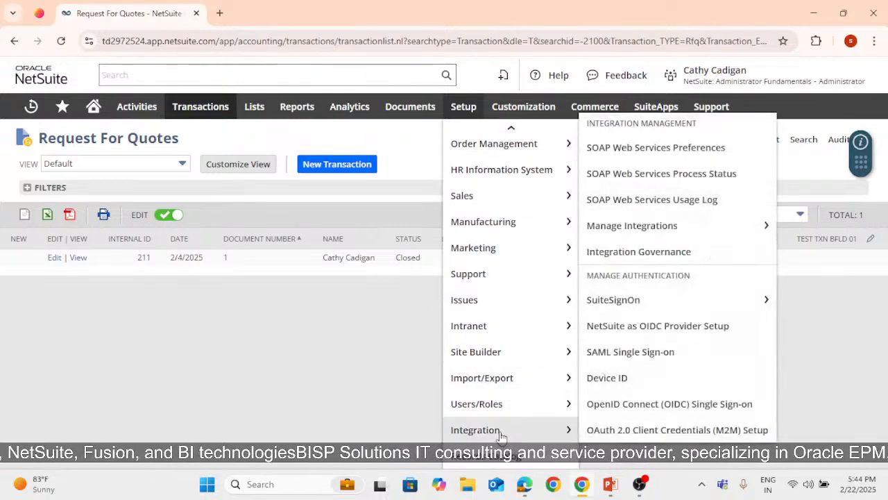
pyautogui.scroll(3, 505, 424)
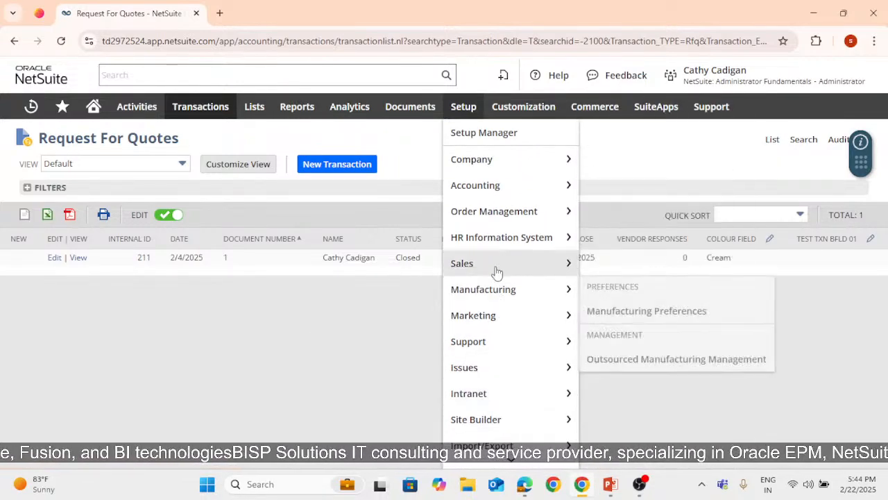
pyautogui.moveTo(495, 174)
pyautogui.scroll(-3, 642, 348)
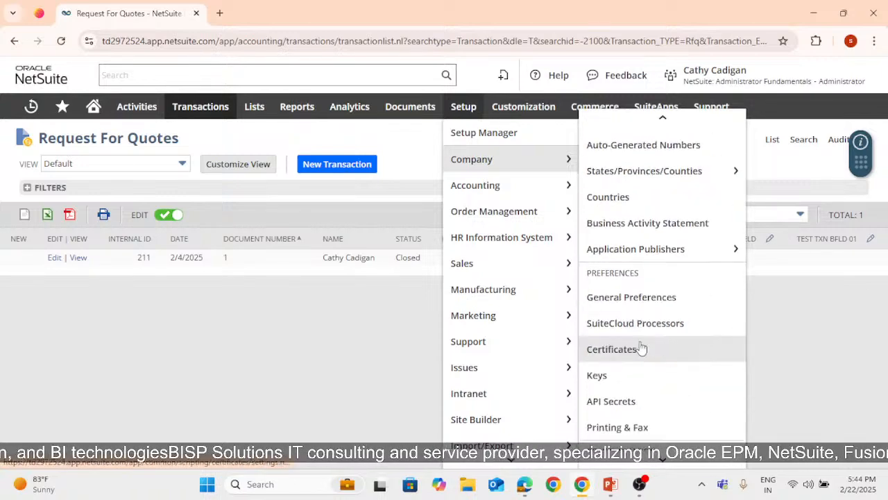
pyautogui.scroll(-10, 642, 348)
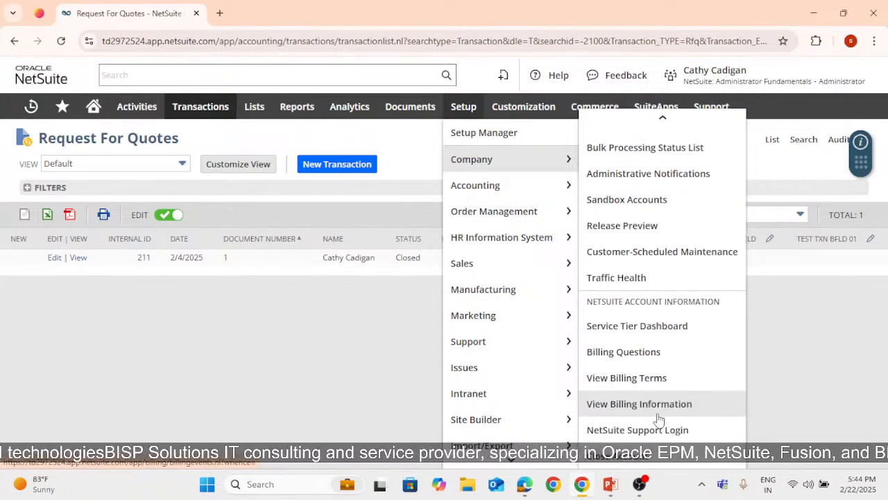
pyautogui.scroll(5, 656, 416)
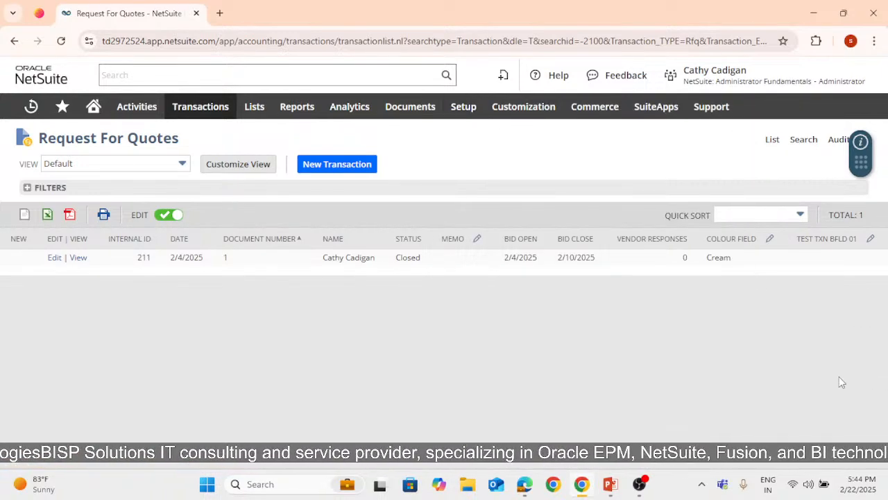
# - Search globally for "shippi" and open the Set Up Shipping page
pyautogui.click(299, 80)
pyautogui.write('s')
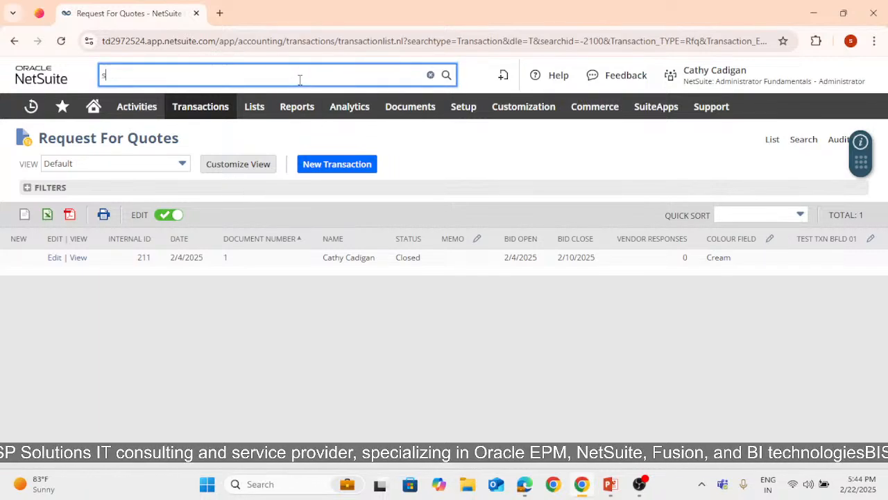
pyautogui.write('hippi')
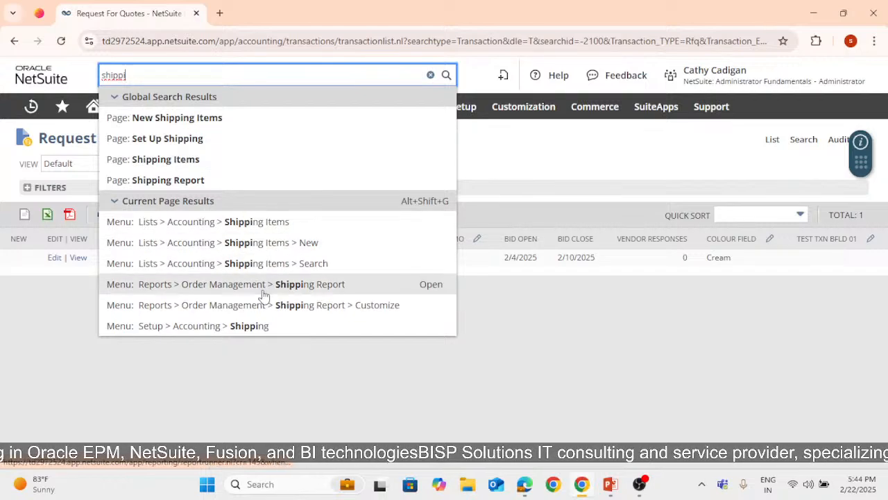
pyautogui.click(166, 142)
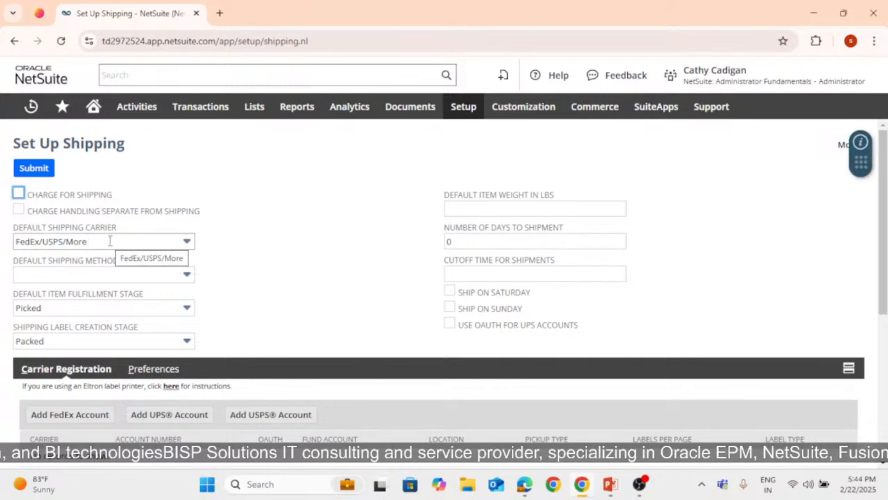
# - Set the default shipping carrier to UPS, check the shipping methods and carrier registration, and submit the shipping setup
pyautogui.click(110, 241)
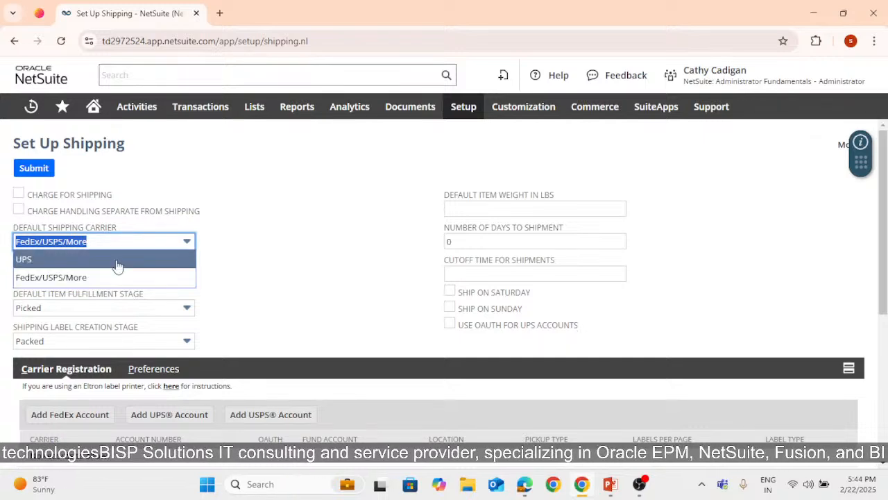
pyautogui.click(118, 264)
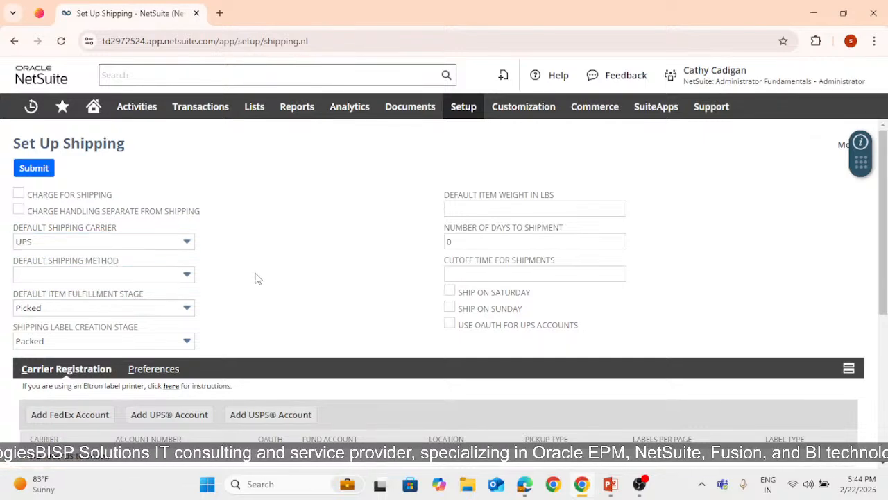
pyautogui.click(139, 274)
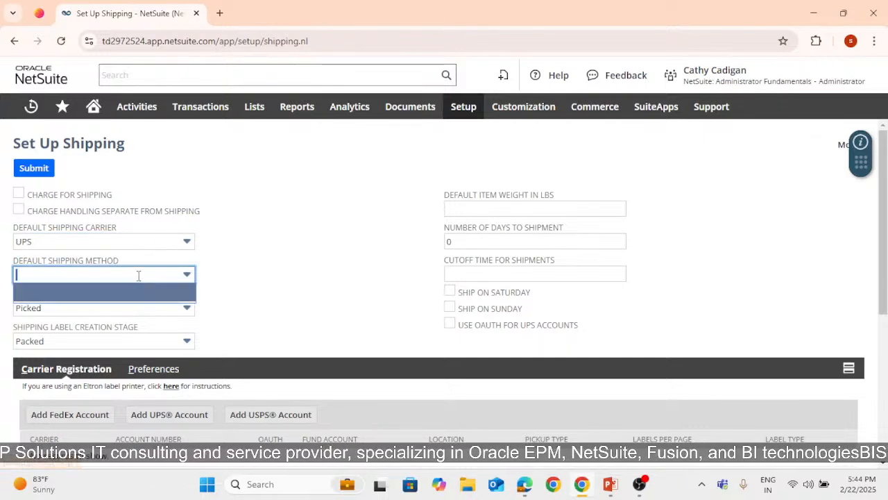
pyautogui.click(331, 263)
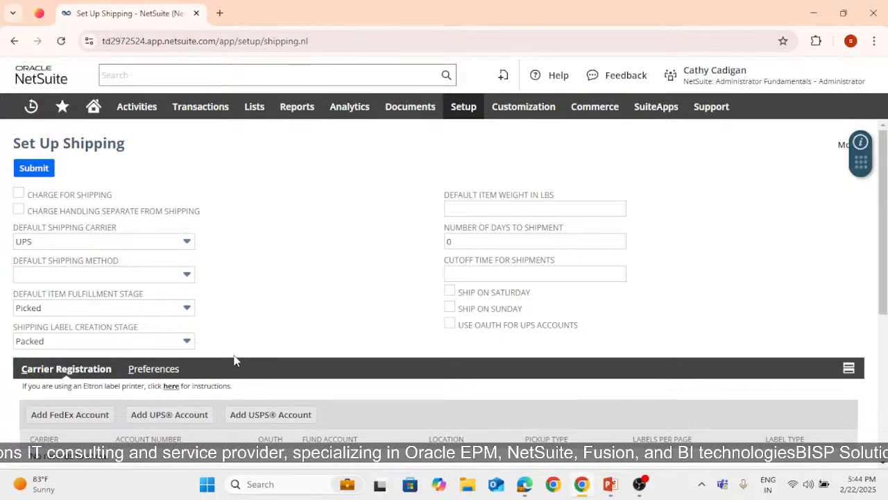
pyautogui.scroll(-3, 215, 359)
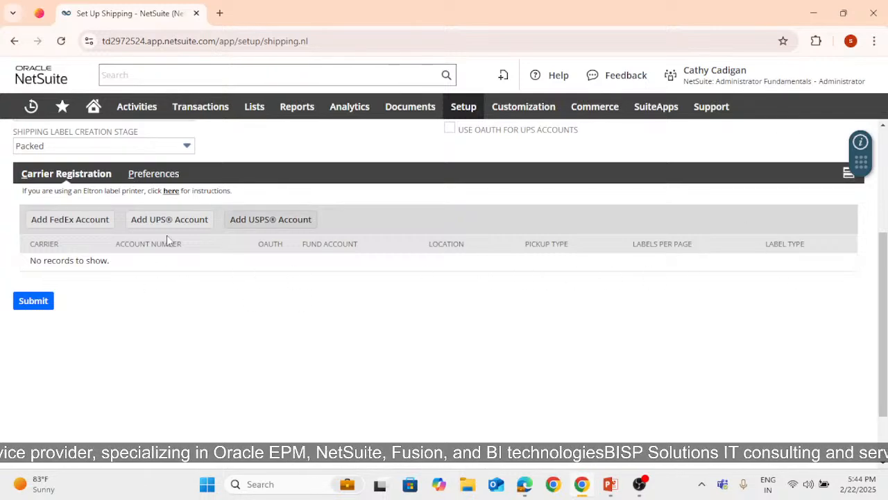
pyautogui.scroll(3, 154, 334)
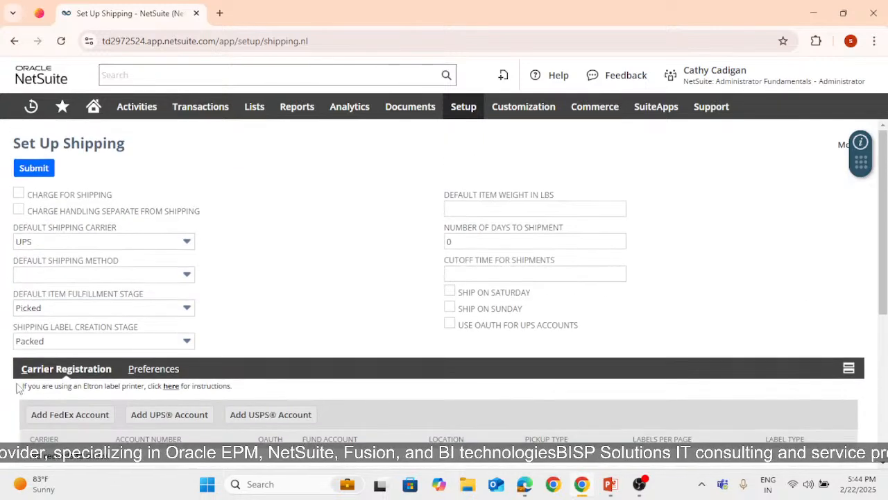
pyautogui.click(22, 172)
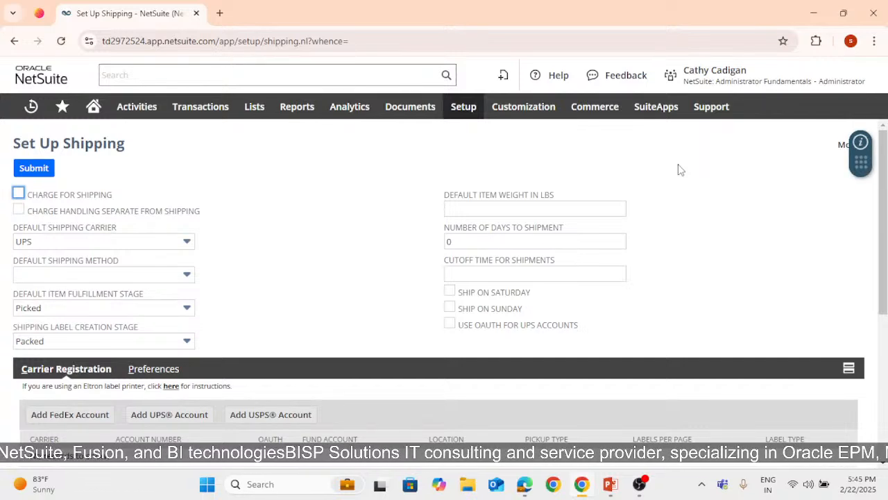
# - Start a new purchase order and review its classification fields
pyautogui.moveTo(233, 118)
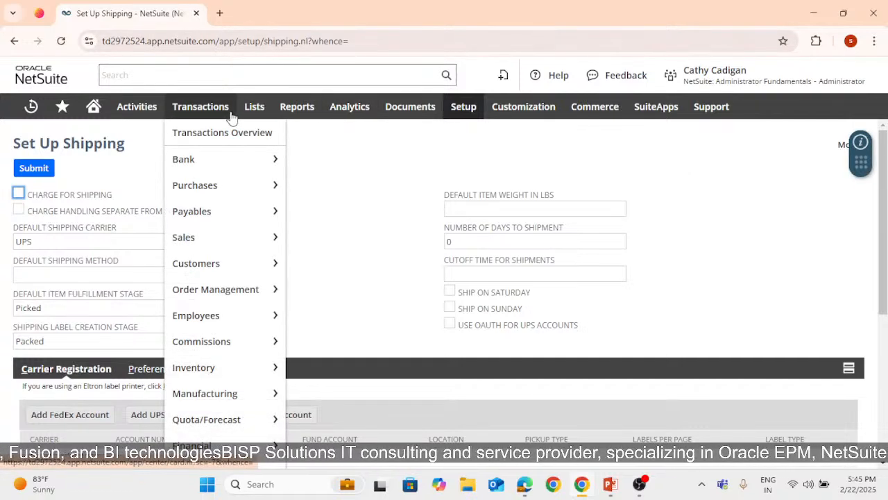
pyautogui.moveTo(243, 192)
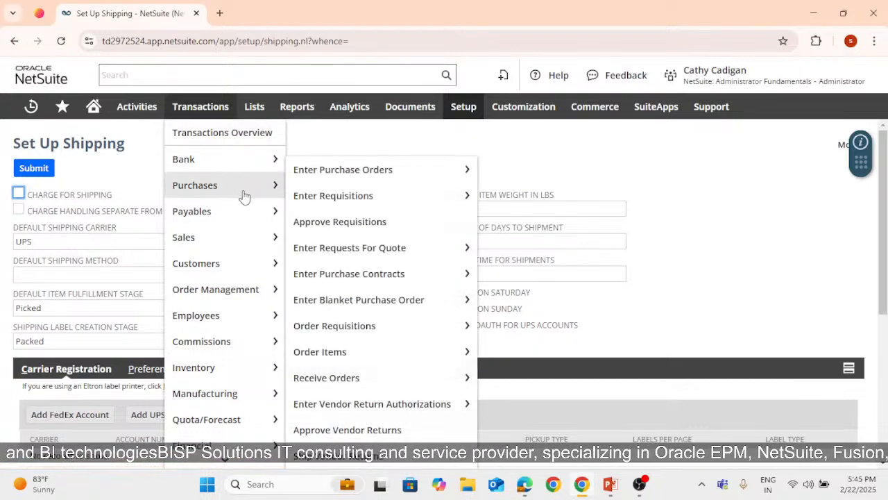
pyautogui.click(335, 171)
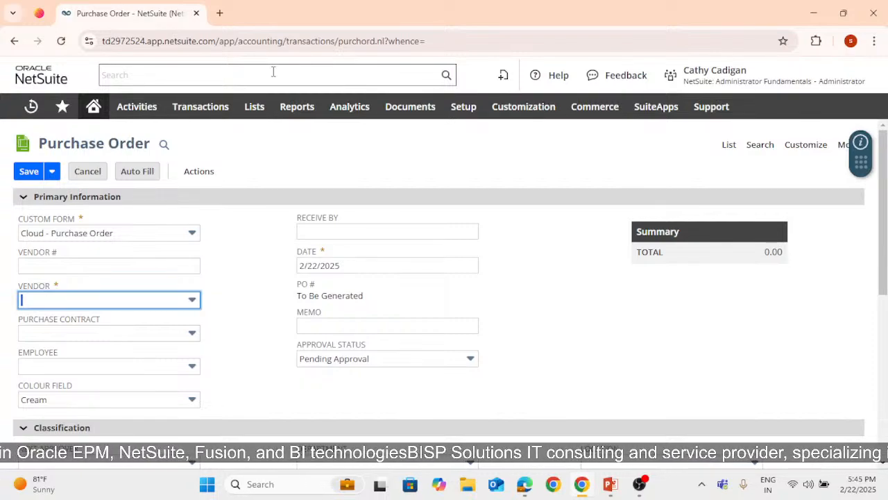
pyautogui.scroll(-4, 347, 291)
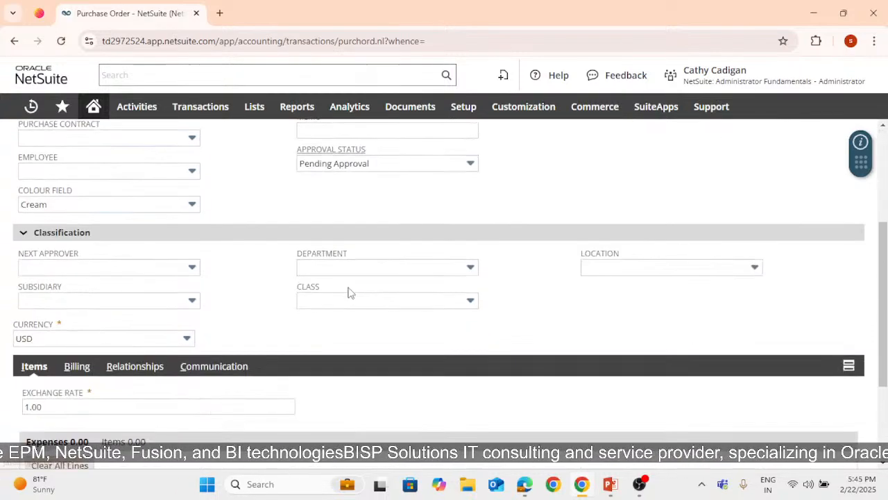
# - Set the new purchase order's approval status to Approved
pyautogui.scroll(4, 411, 354)
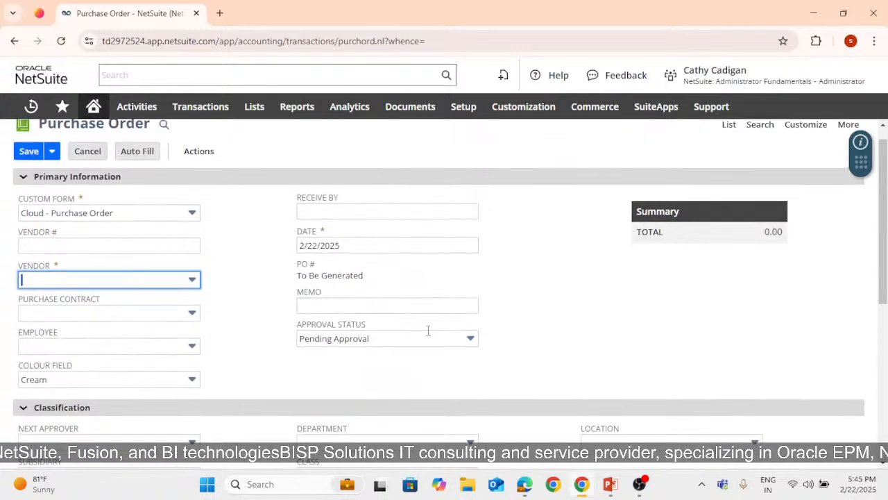
pyautogui.click(428, 339)
pyautogui.click(437, 373)
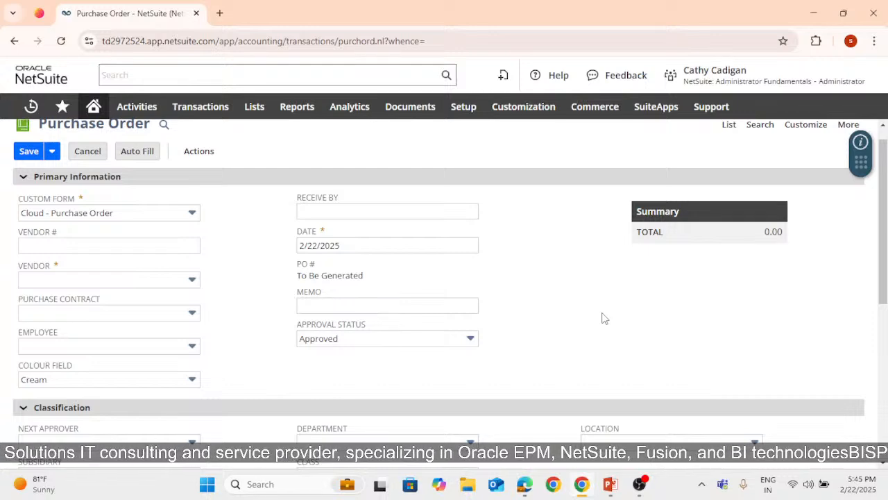
pyautogui.scroll(1, 147, 326)
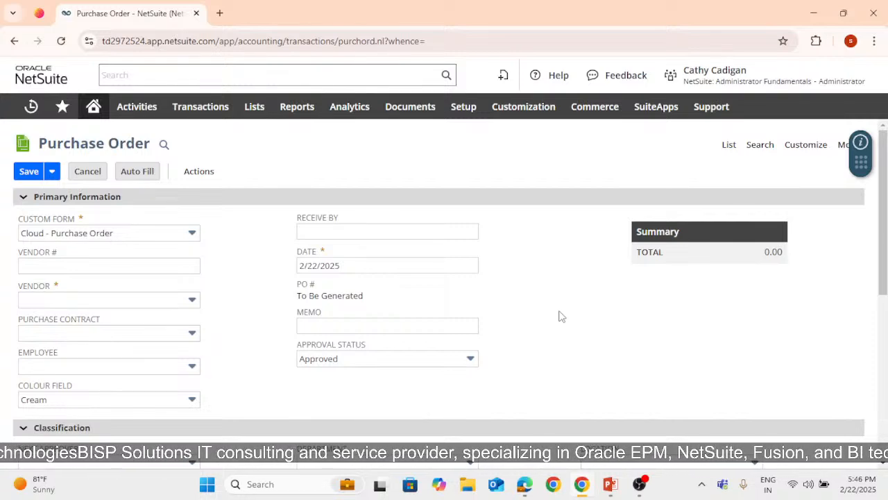
# - Look through the company and import/export setup options for audit-related pages
pyautogui.moveTo(460, 111)
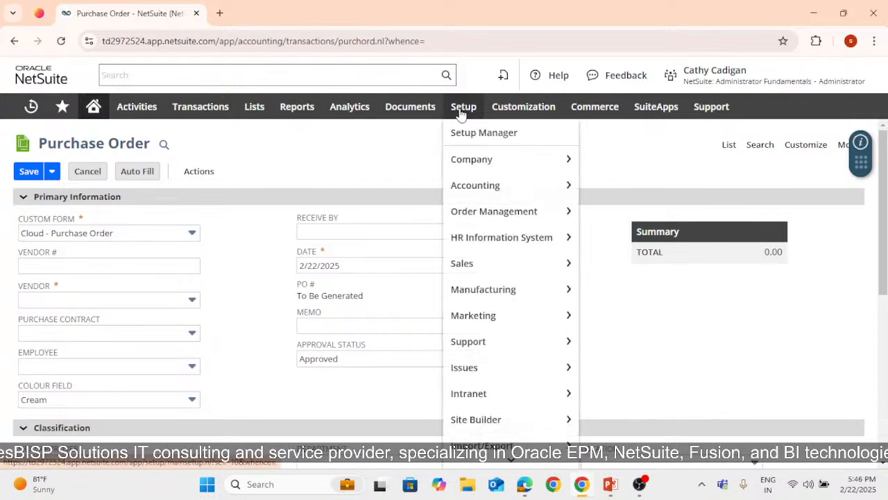
pyautogui.moveTo(473, 163)
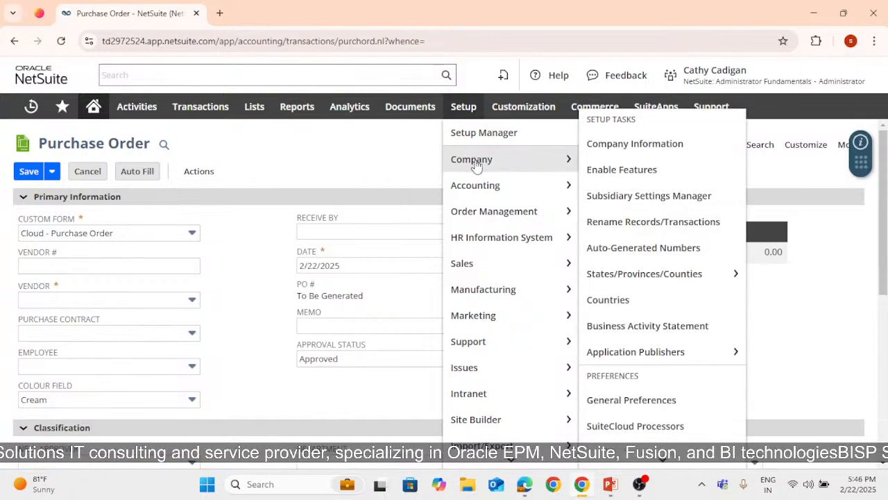
pyautogui.scroll(-2, 690, 215)
pyautogui.scroll(-7, 692, 228)
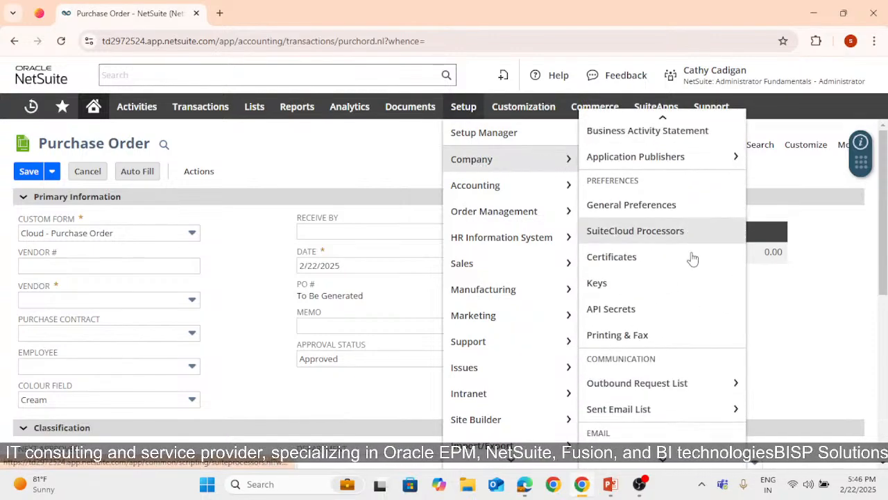
pyautogui.scroll(-5, 674, 353)
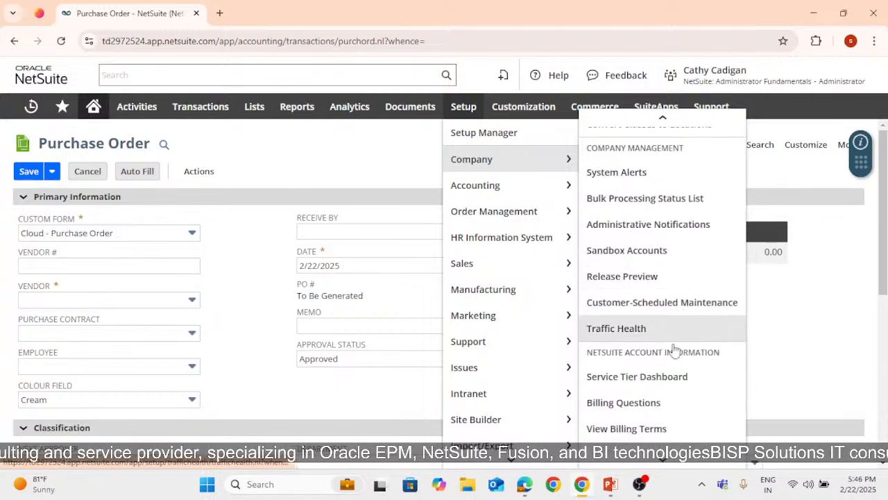
pyautogui.scroll(2, 659, 422)
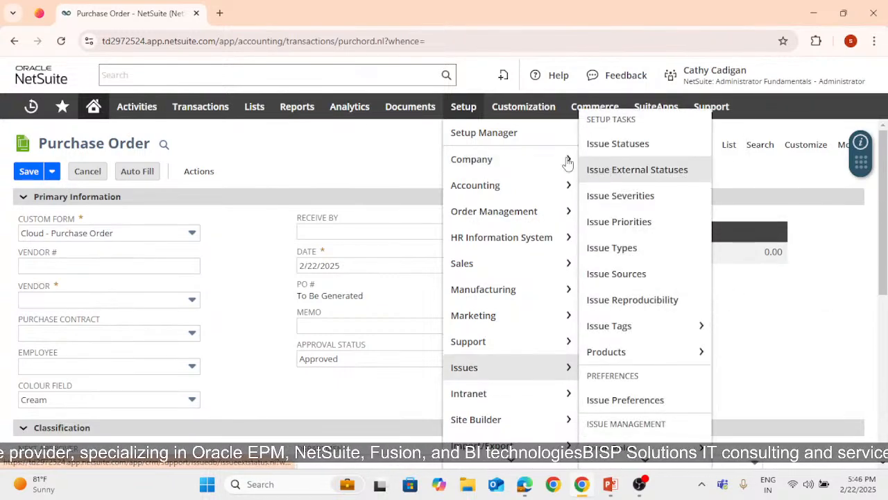
pyautogui.moveTo(565, 161)
pyautogui.scroll(-2, 676, 324)
pyautogui.scroll(-5, 676, 324)
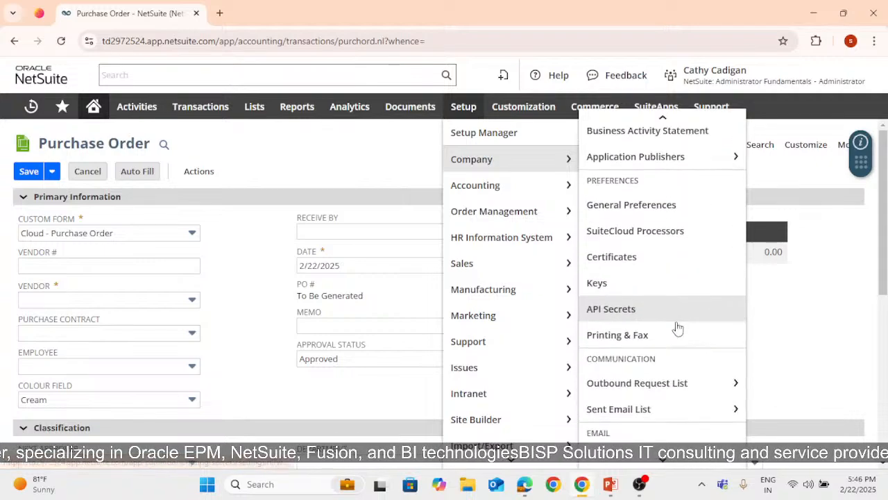
pyautogui.scroll(-6, 678, 333)
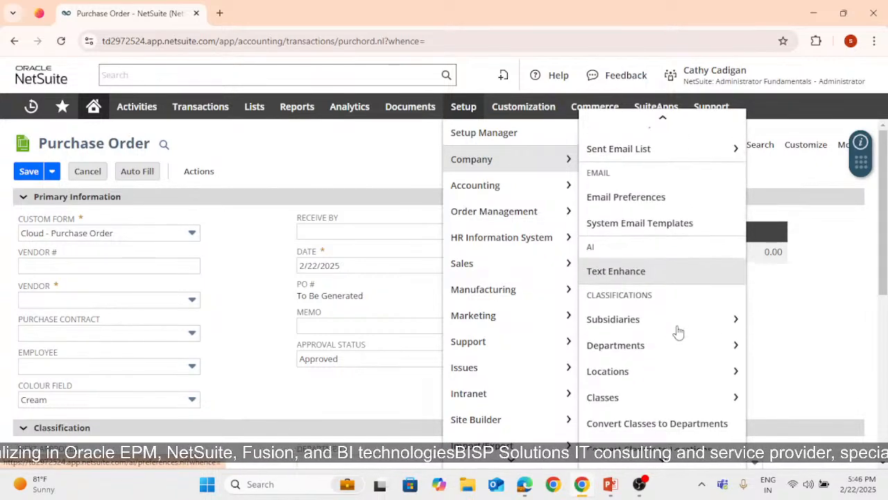
pyautogui.scroll(-1, 676, 340)
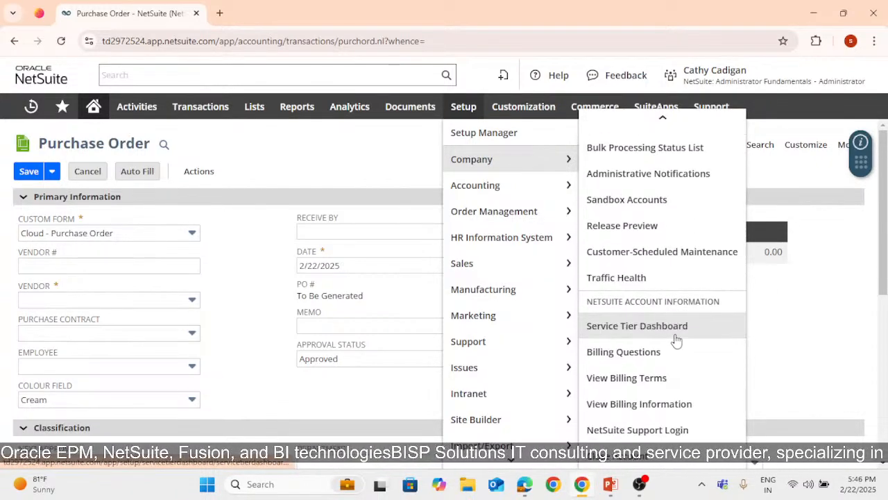
pyautogui.scroll(-1, 557, 280)
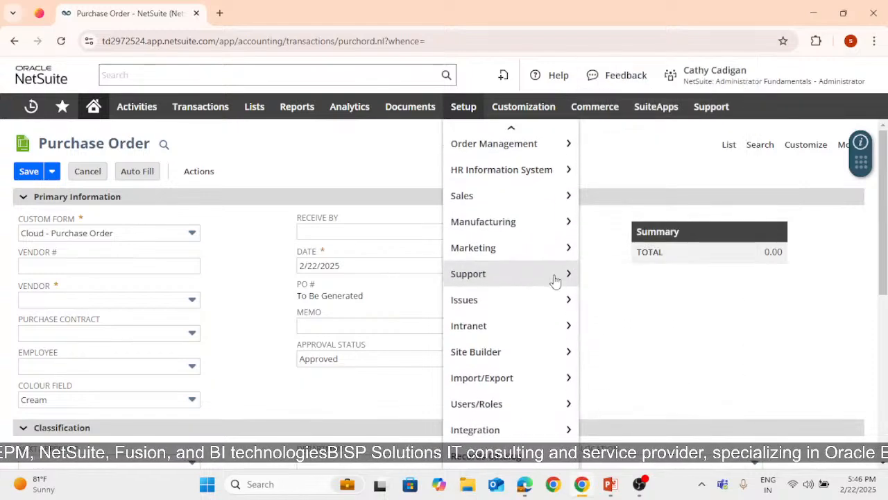
pyautogui.moveTo(550, 306)
pyautogui.moveTo(551, 377)
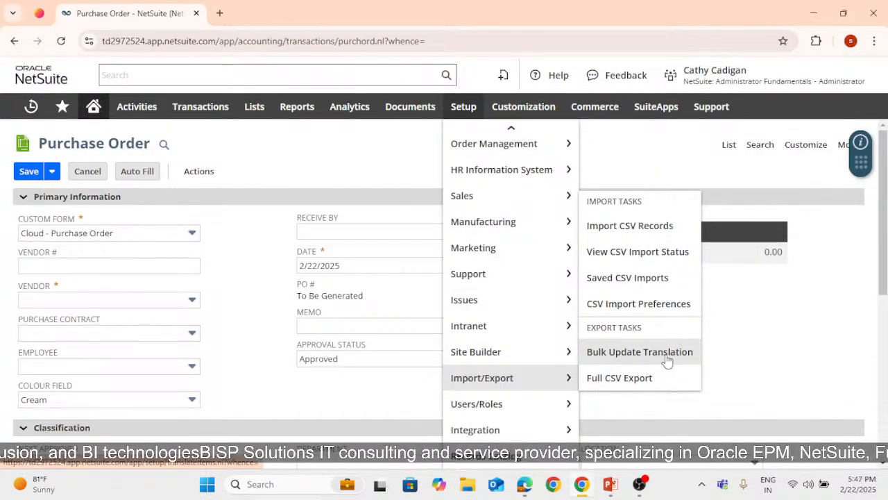
pyautogui.scroll(3, 565, 196)
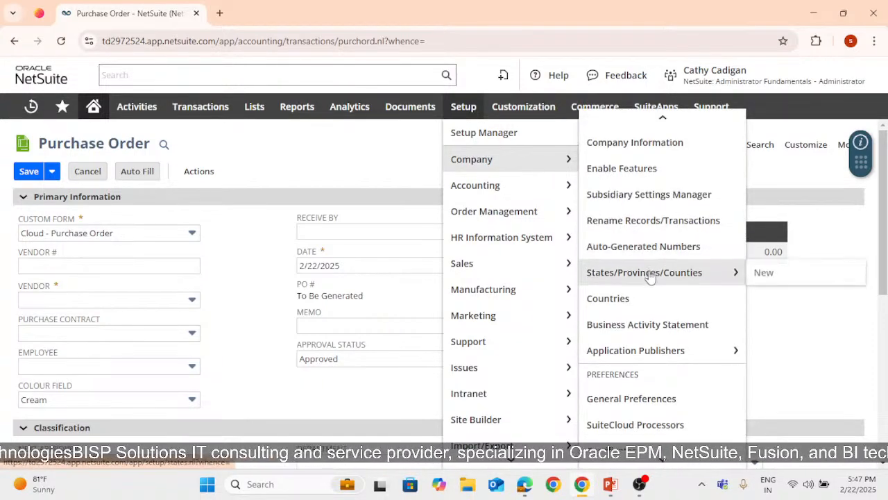
pyautogui.scroll(-5, 646, 285)
pyautogui.scroll(-15, 645, 316)
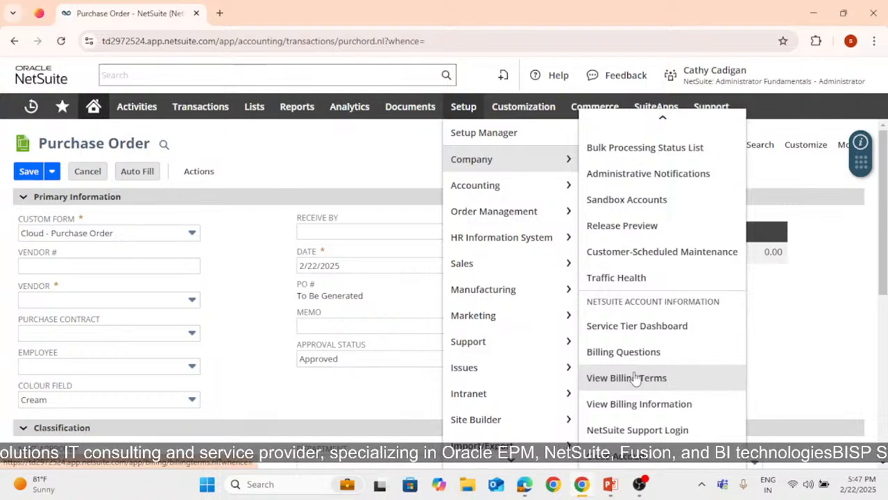
# - Search globally for "audit" and open the View Audit Trail page, leaving the purchase order unsaved
pyautogui.click(294, 68)
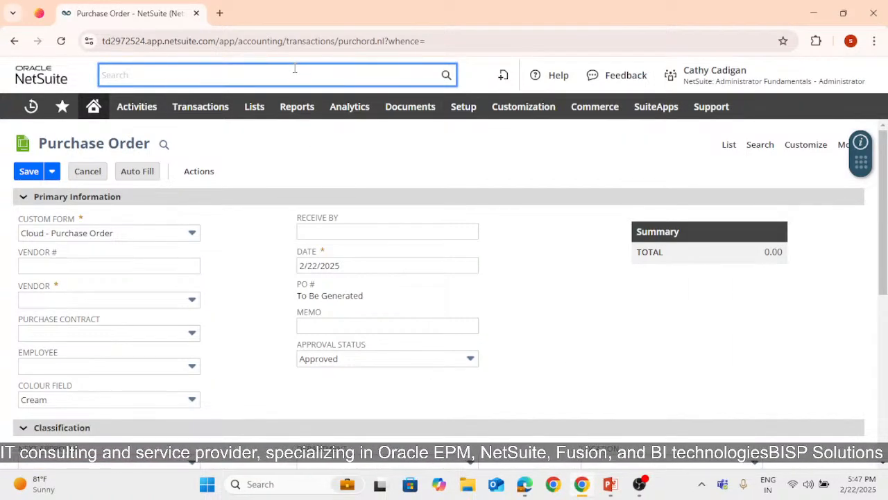
pyautogui.write('audit')
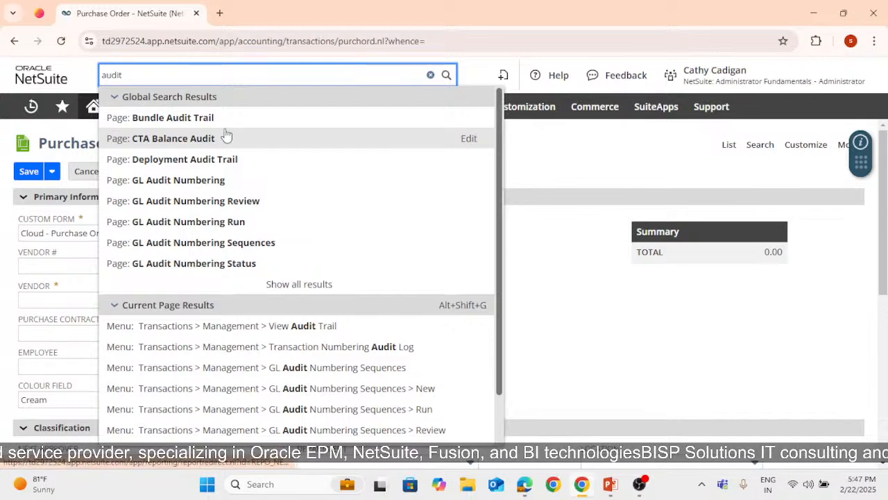
pyautogui.click(236, 326)
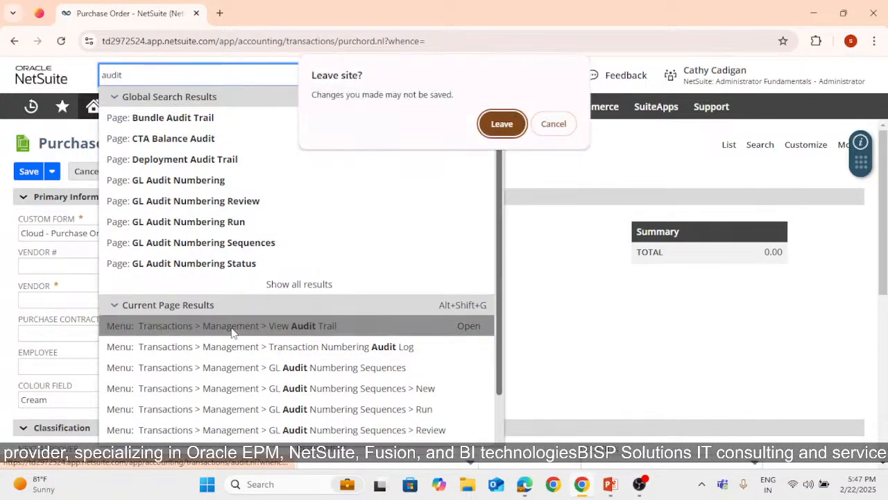
pyautogui.click(502, 131)
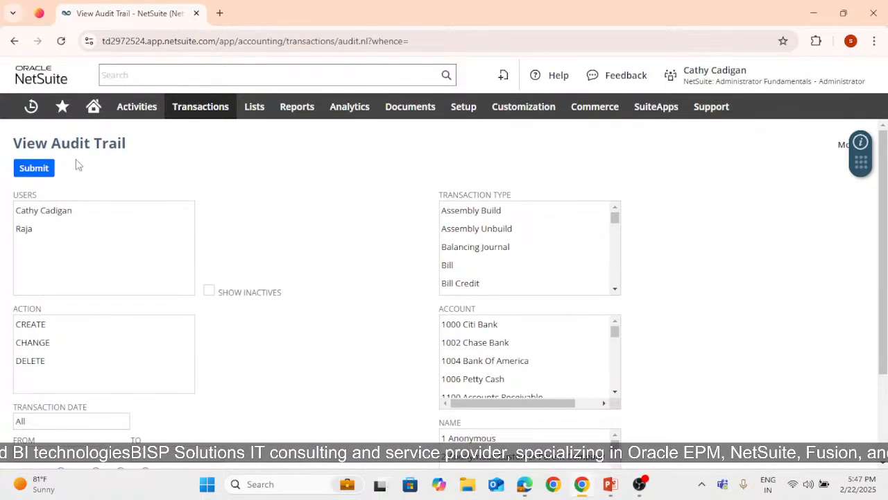
# - Examine the audit trail filters for users, actions, dates and amount, and the transaction type, account and name lists
pyautogui.scroll(-2, 143, 324)
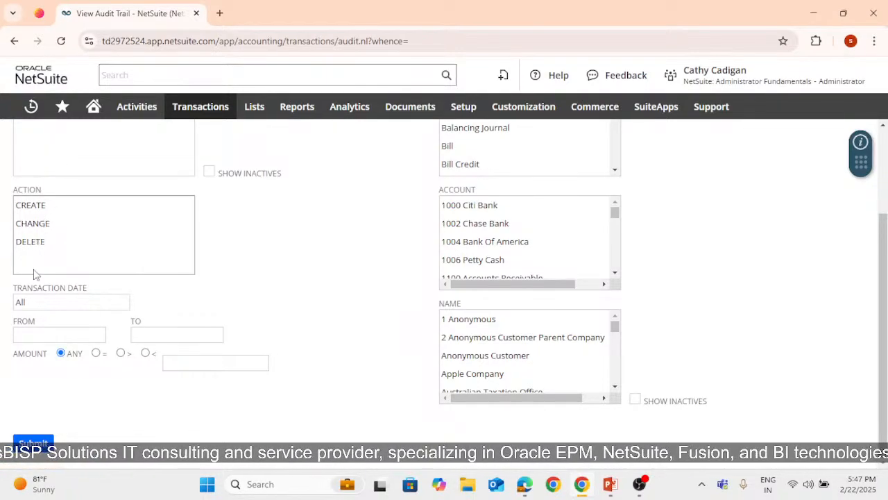
pyautogui.scroll(2, 288, 285)
pyautogui.scroll(-1, 417, 312)
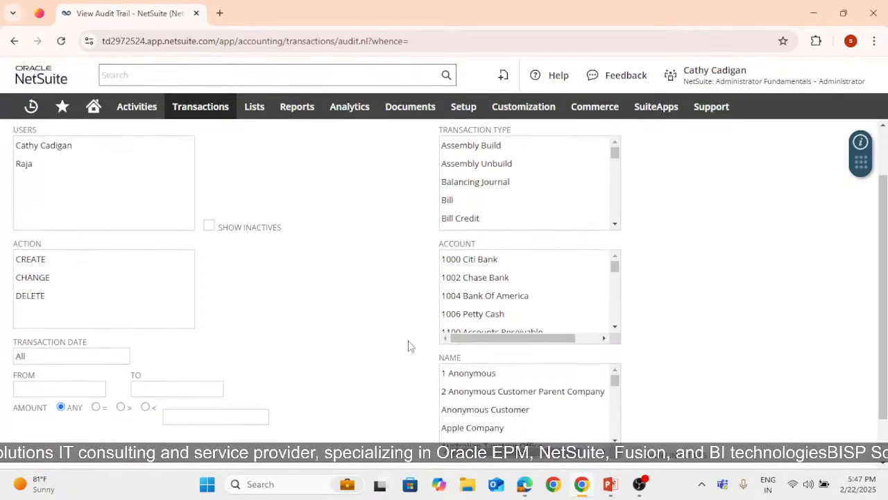
pyautogui.scroll(1, 408, 345)
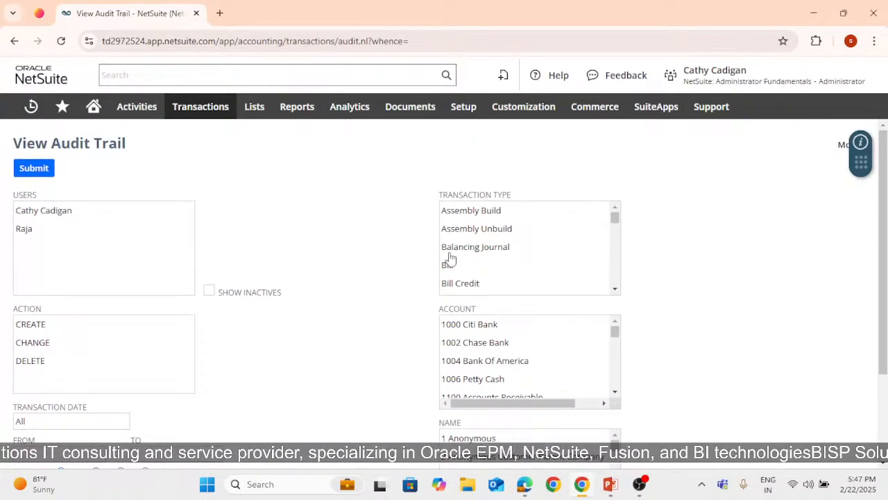
pyautogui.click(615, 219)
pyautogui.moveTo(615, 217); pyautogui.dragTo(617, 284)
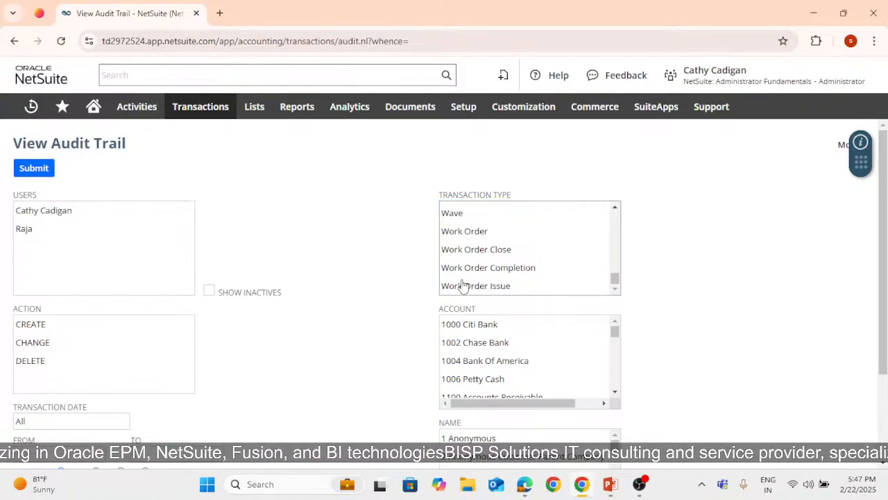
pyautogui.scroll(-1, 692, 314)
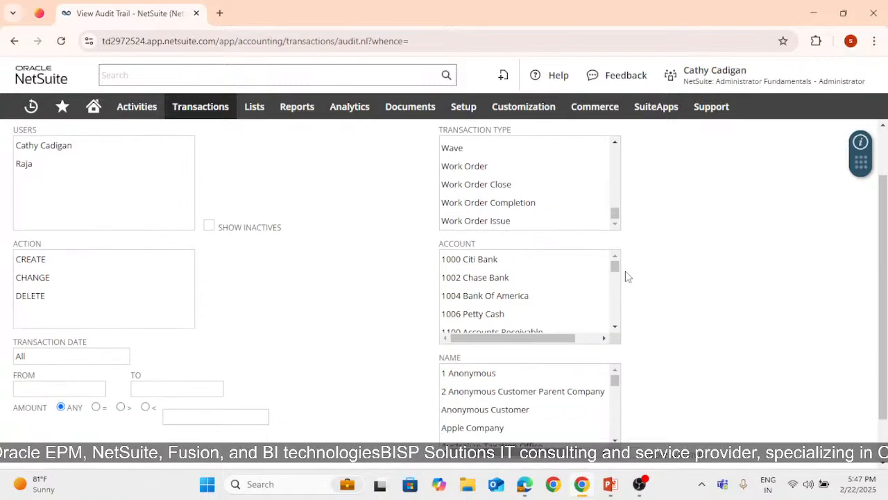
pyautogui.moveTo(614, 265)
pyautogui.mouseDown()
pyautogui.moveTo(614, 315)
pyautogui.moveTo(601, 263)
pyautogui.mouseUp()
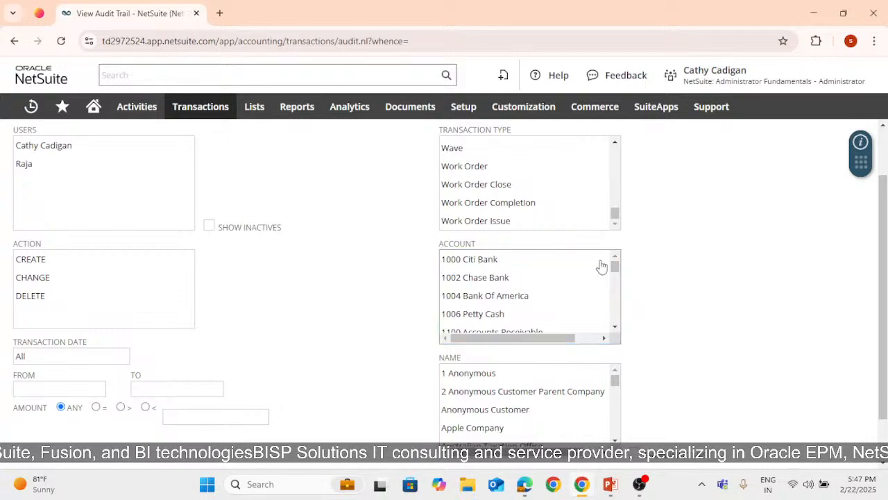
pyautogui.scroll(-1, 690, 279)
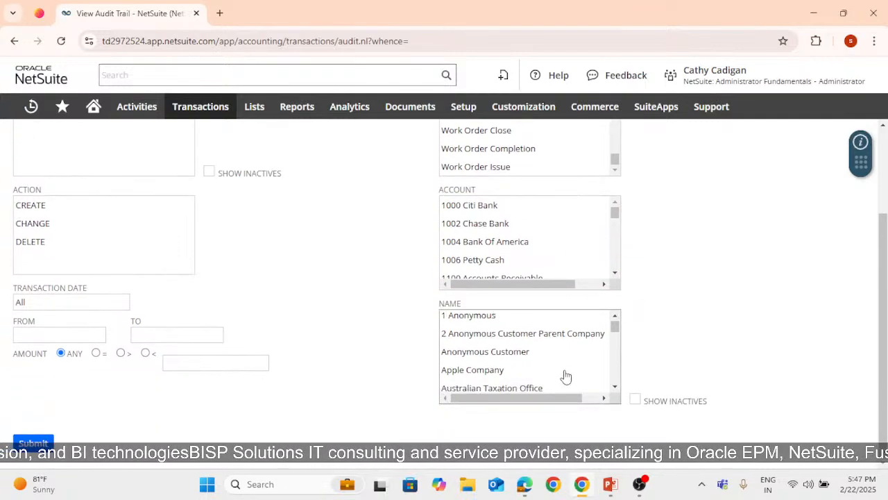
pyautogui.scroll(-5, 565, 375)
pyautogui.scroll(-3, 565, 371)
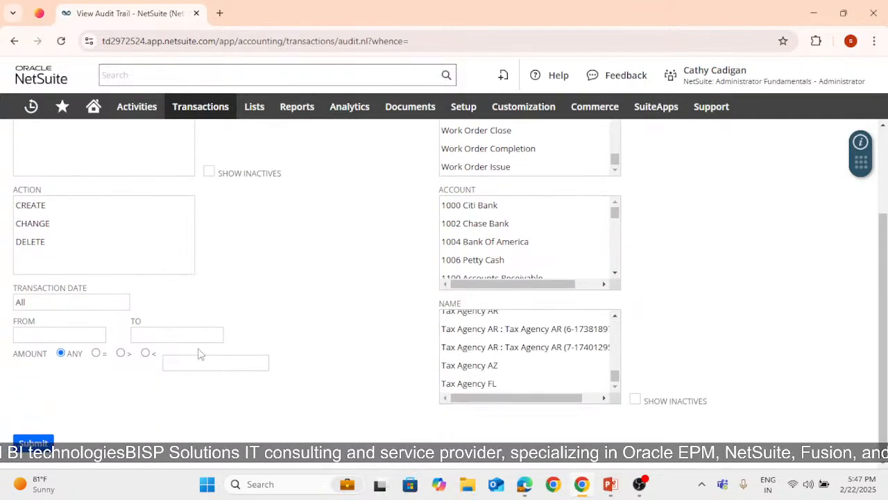
# - Run the audit trail without any filters and show the records in the 441 — 442 range
pyautogui.click(32, 443)
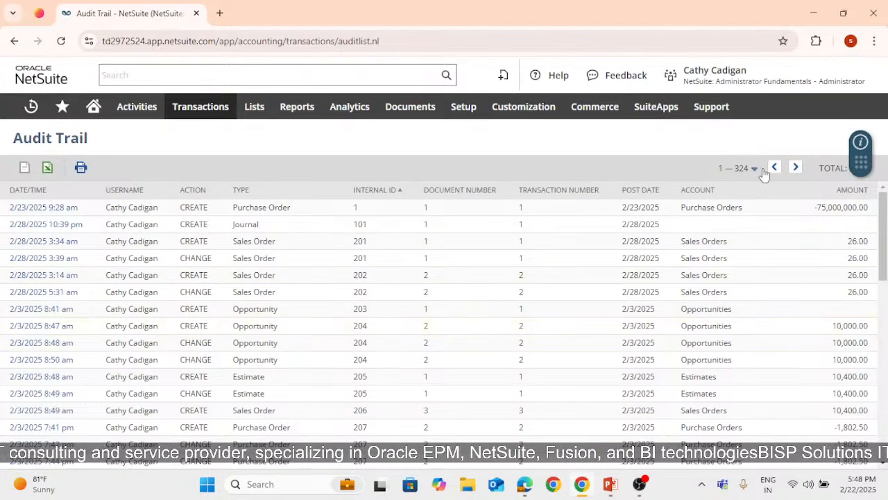
pyautogui.click(754, 168)
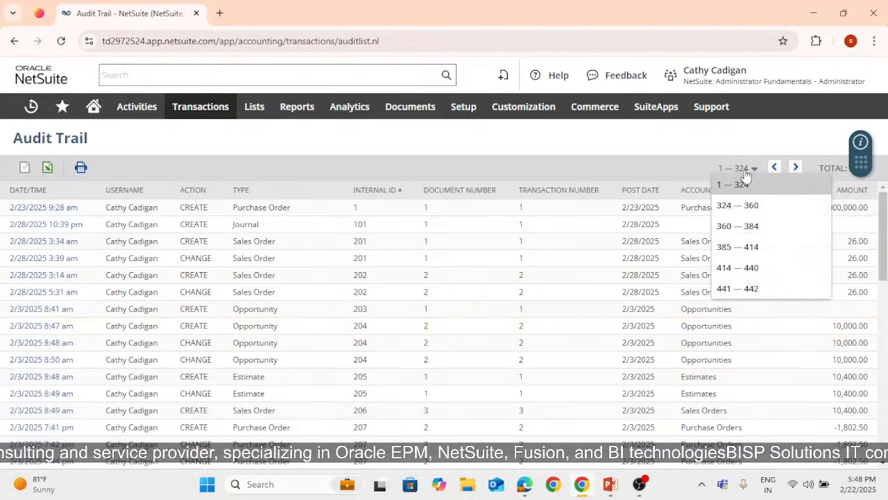
pyautogui.click(771, 286)
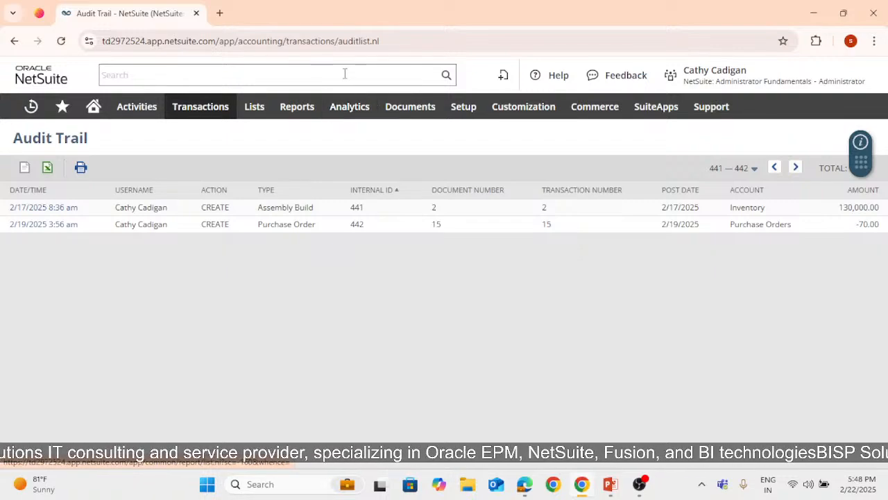
# - Look through the financial reports for tax-related entries, search globally for "tax reports", and clear the search
pyautogui.moveTo(297, 111)
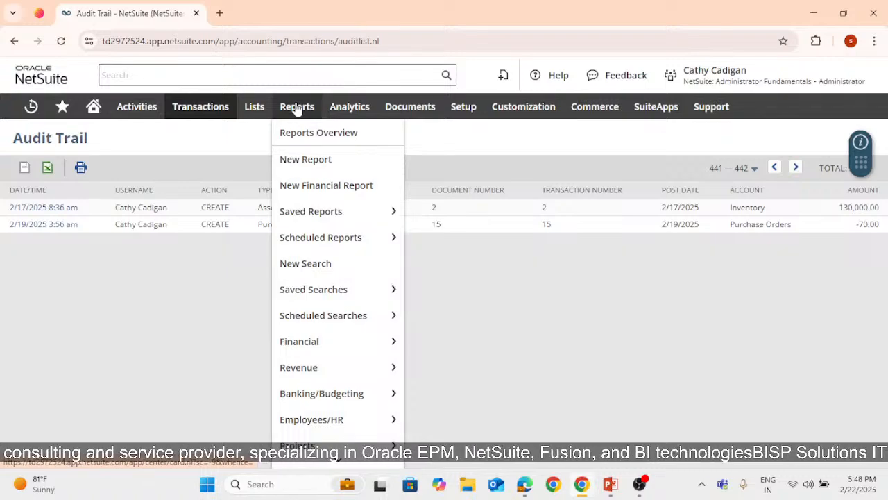
pyautogui.moveTo(356, 343)
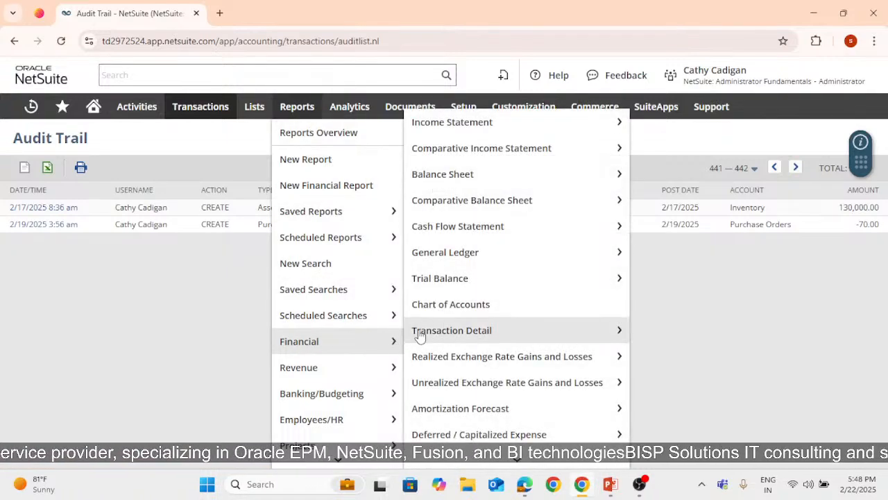
pyautogui.scroll(-1, 486, 303)
pyautogui.scroll(-1, 500, 340)
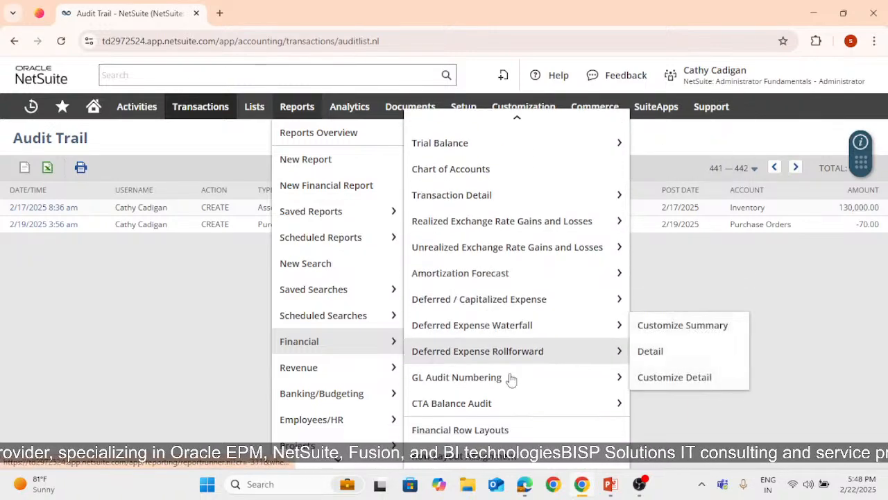
pyautogui.scroll(2, 527, 301)
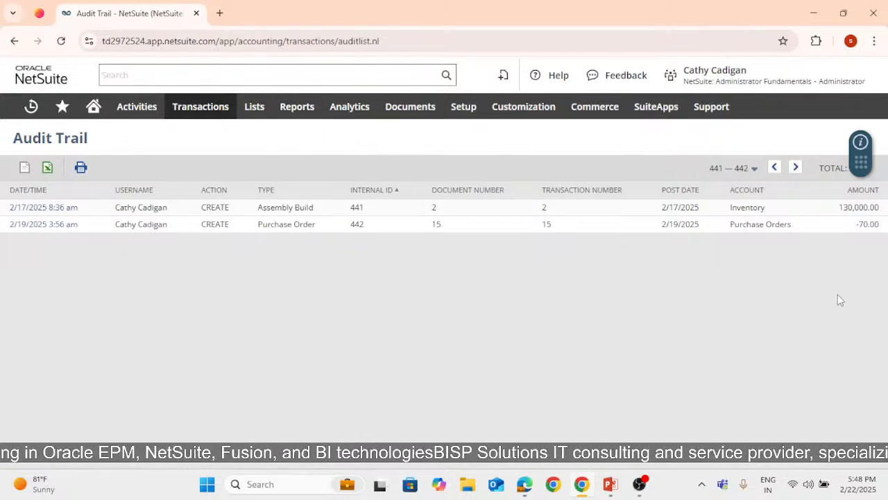
pyautogui.click(306, 75)
pyautogui.write('tax r')
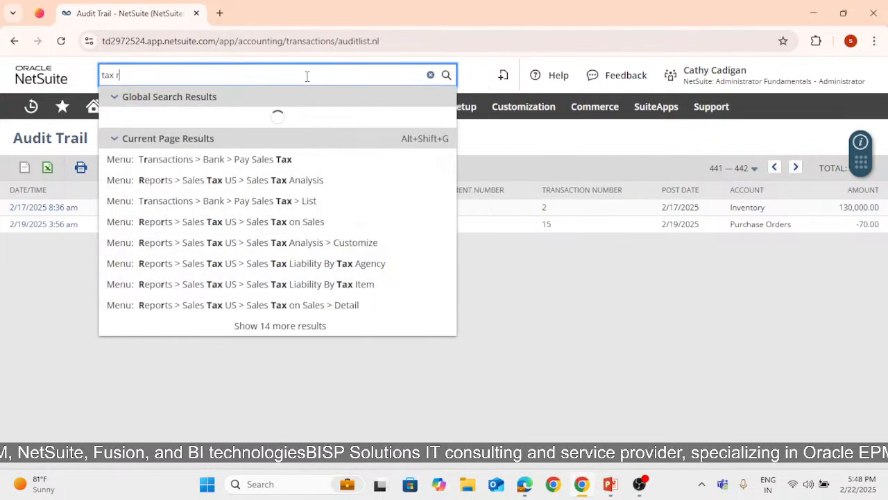
pyautogui.write('eports')
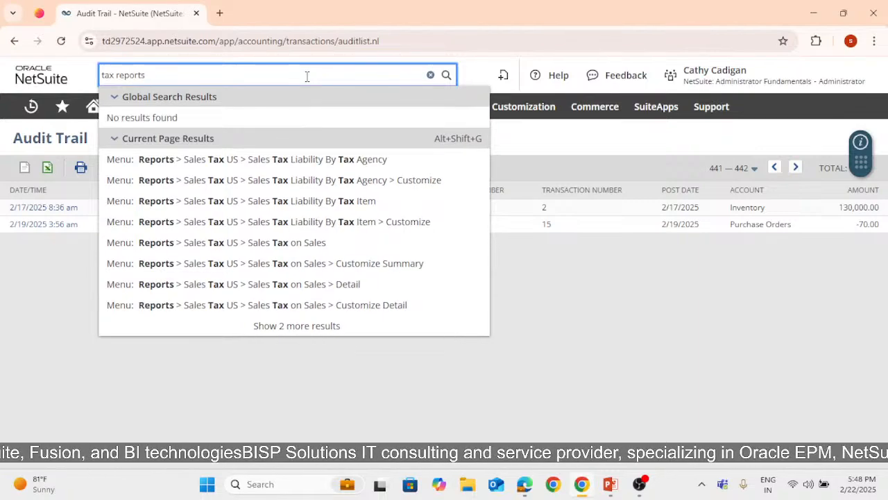
pyautogui.tripleClick(195, 75)
pyautogui.press('BackSpace')
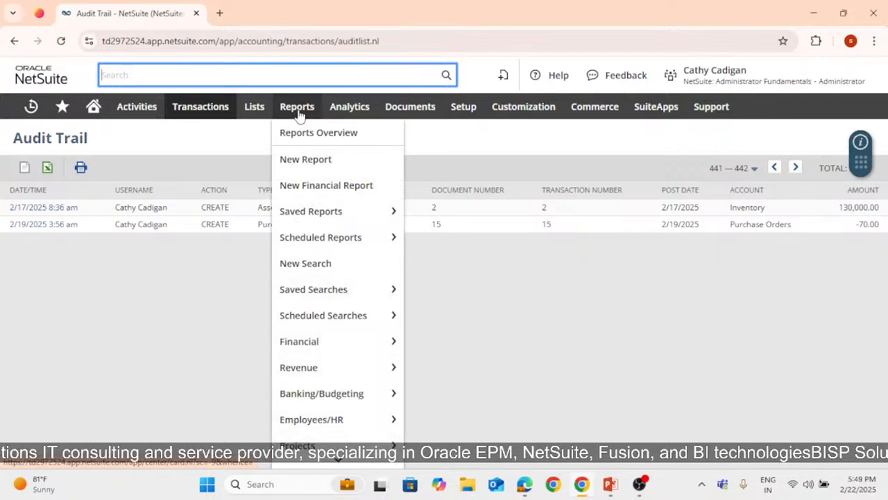
# - Start a new saved search of the Inventory and Bin Numbers type
pyautogui.moveTo(337, 289)
pyautogui.moveTo(425, 297)
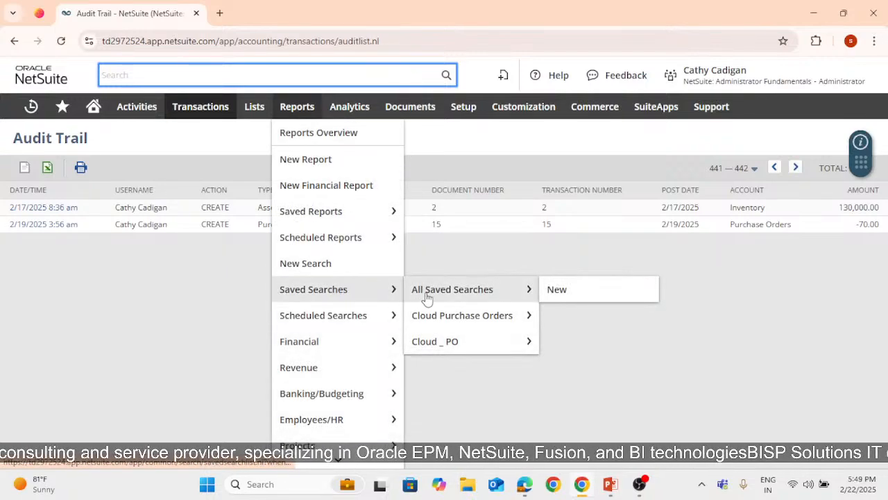
pyautogui.click(556, 300)
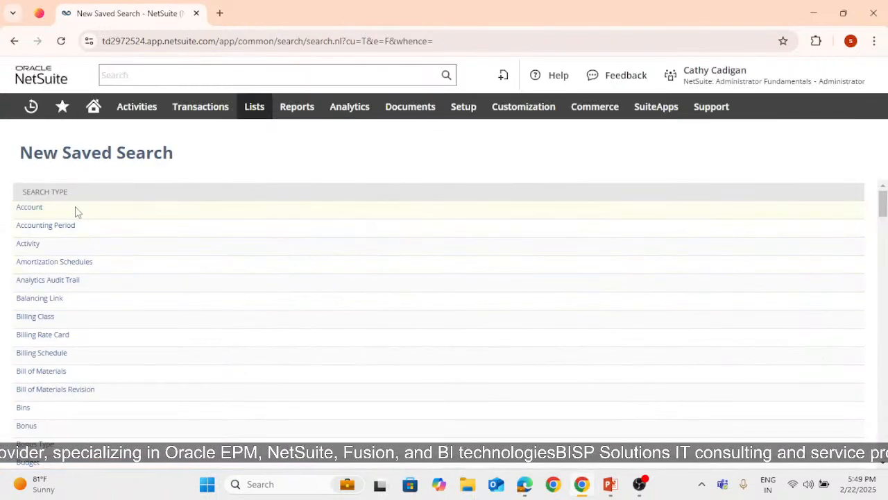
pyautogui.scroll(-10, 129, 327)
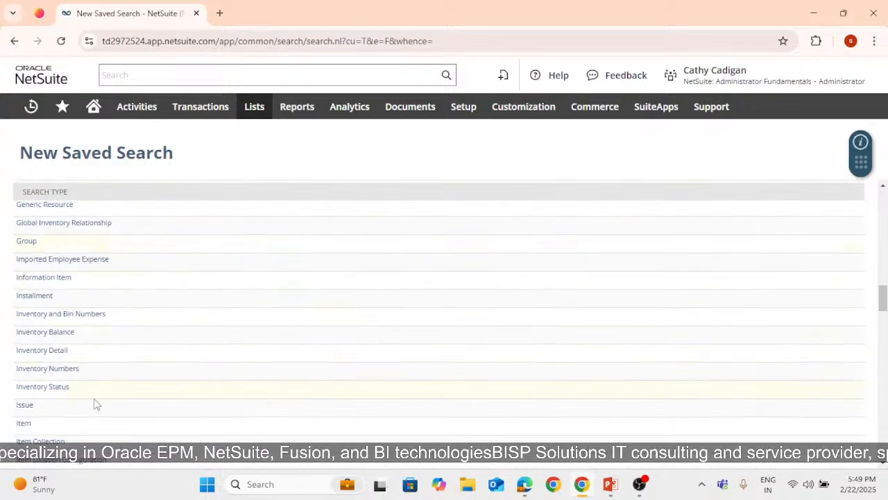
pyautogui.scroll(-2, 104, 416)
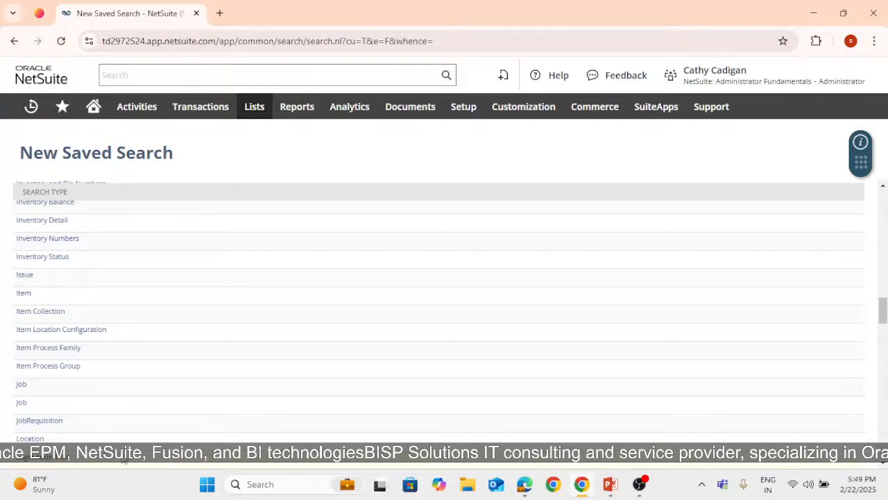
pyautogui.scroll(-3, 185, 395)
pyautogui.scroll(4, 124, 347)
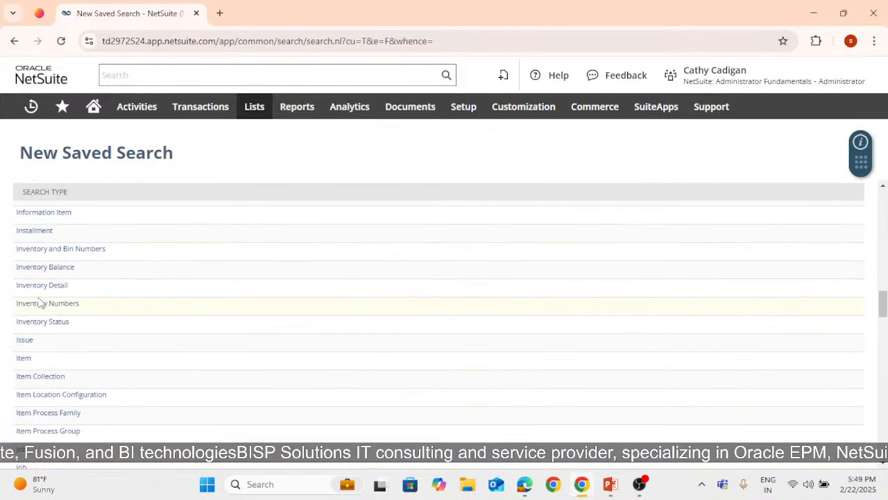
pyautogui.click(51, 251)
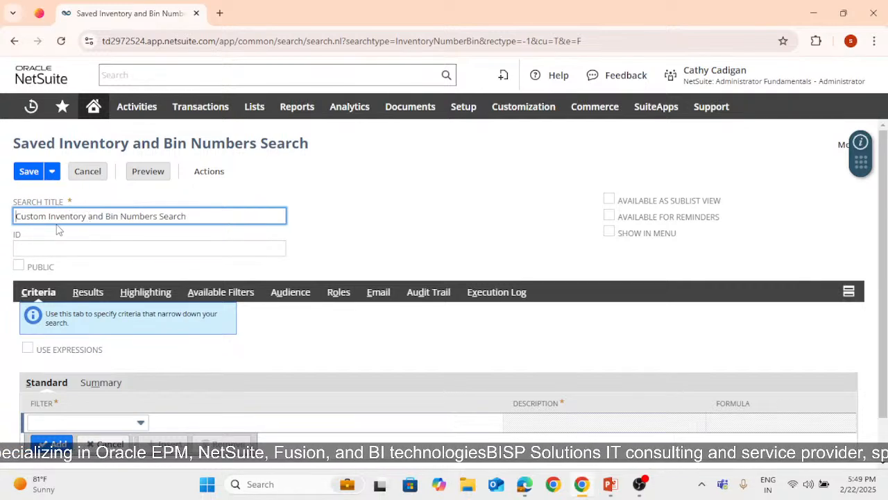
# - Set the search ID to the remembered entry beginning with _93 and save the Custom Inventory and Bin Numbers Search
pyautogui.click(100, 245)
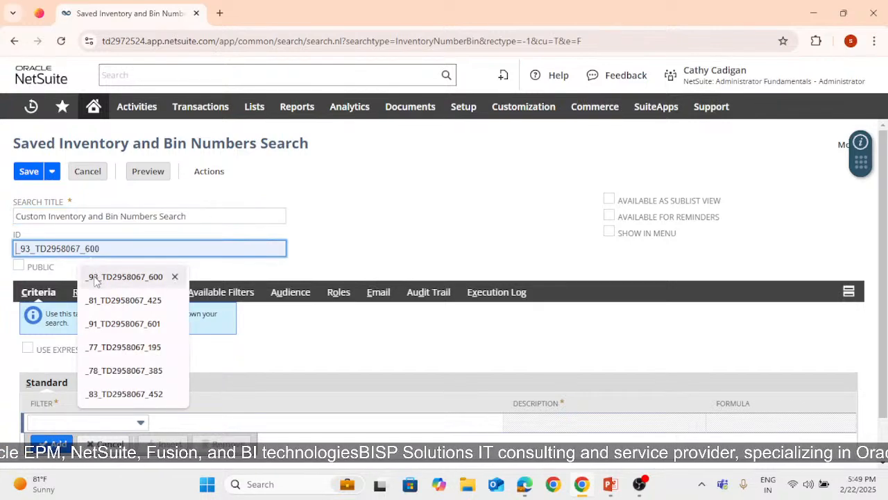
pyautogui.click(104, 277)
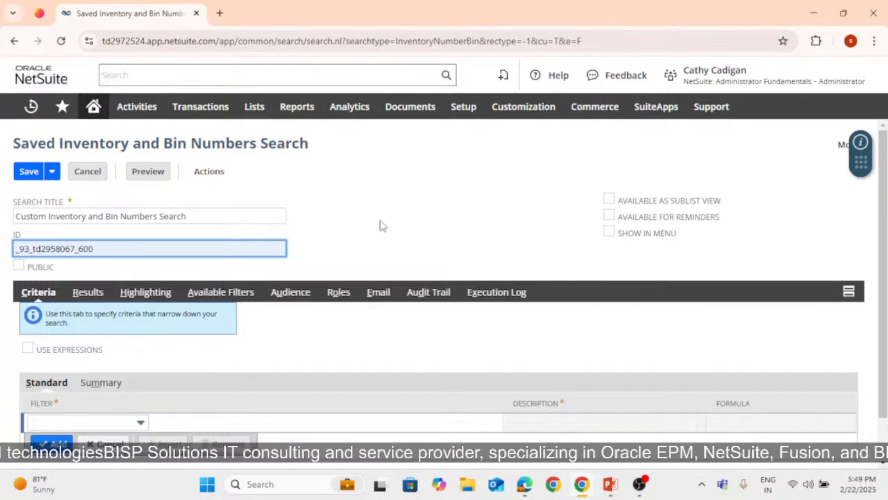
pyautogui.scroll(-1, 406, 229)
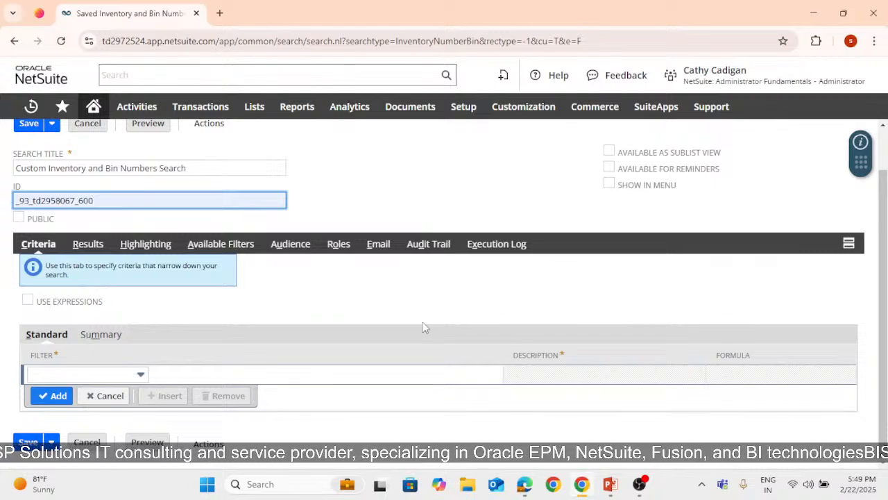
pyautogui.scroll(1, 423, 330)
pyautogui.click(25, 179)
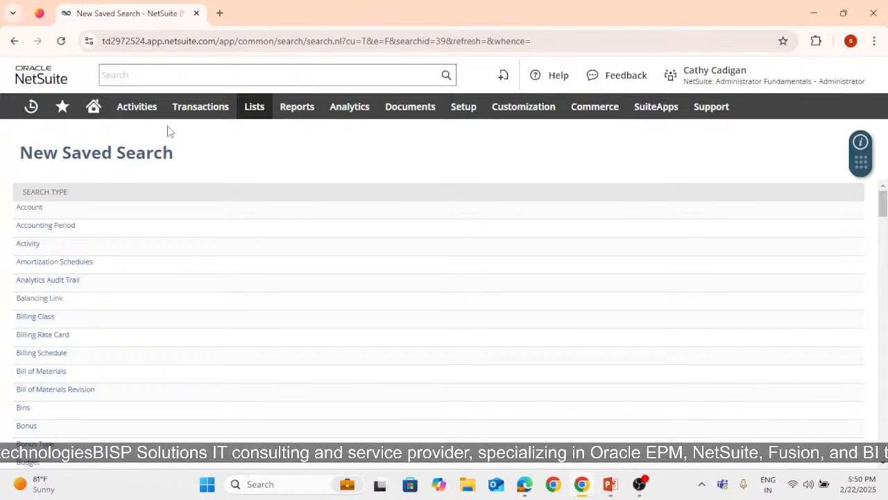
pyautogui.hotkey('alt', 'Tab')
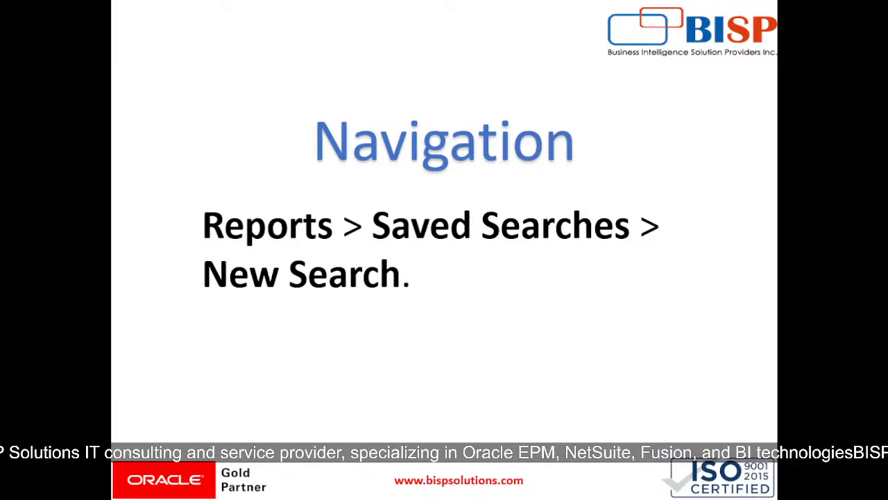
pyautogui.press('Right')
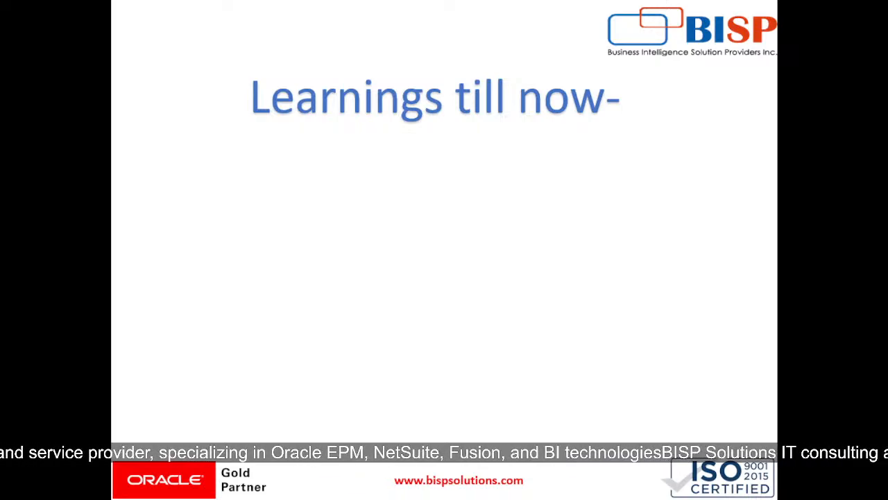
pyautogui.press('Right')
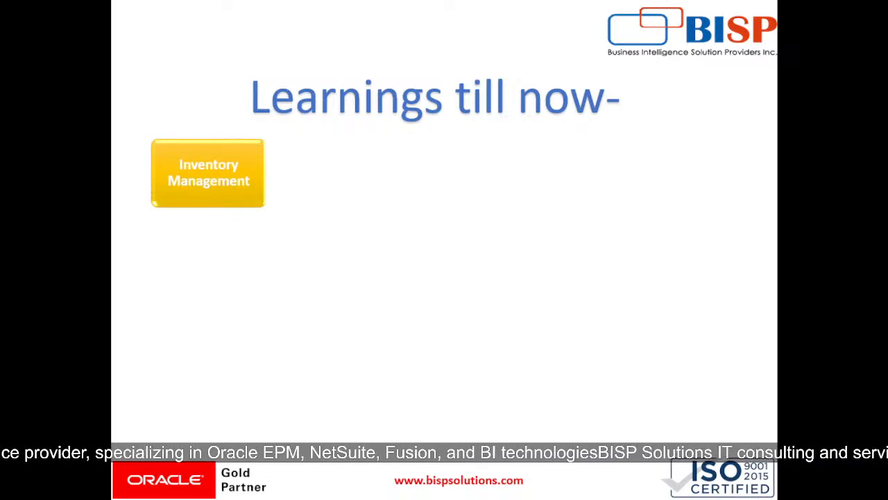